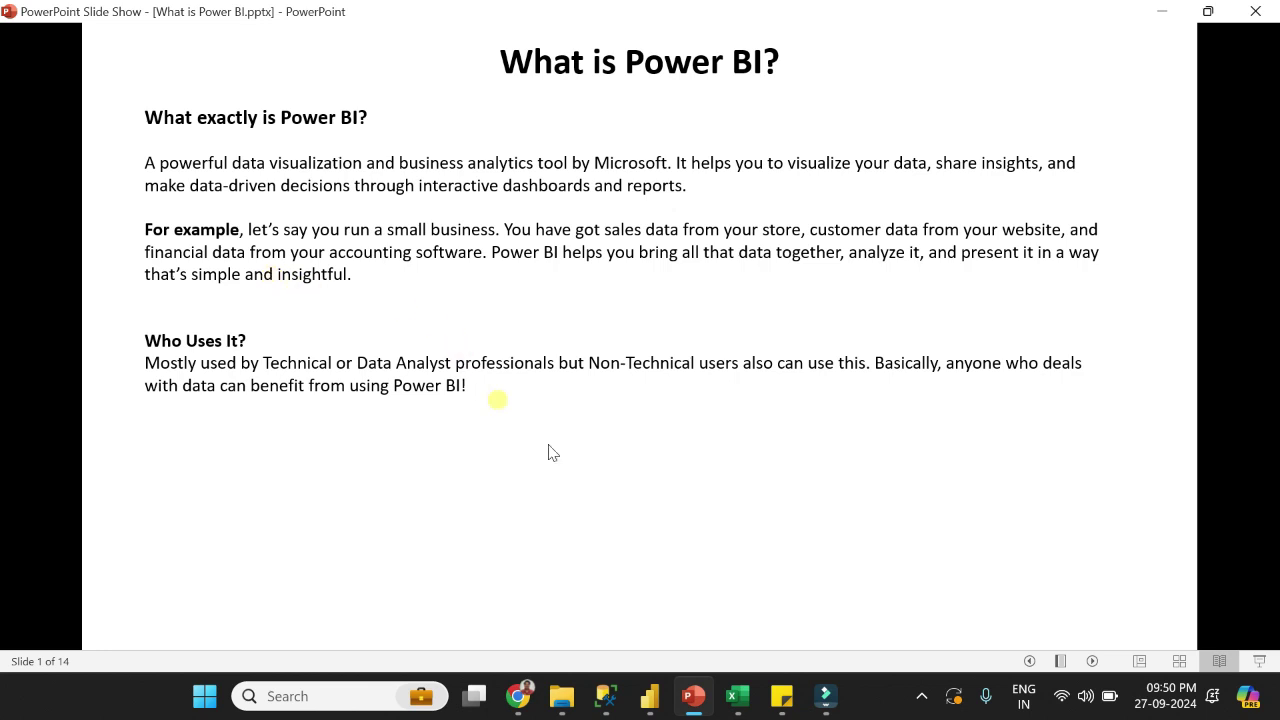
# - Bring Power BI Desktop forward and open Get more visuals from the Visualizations pane
pyautogui.click(649, 696)
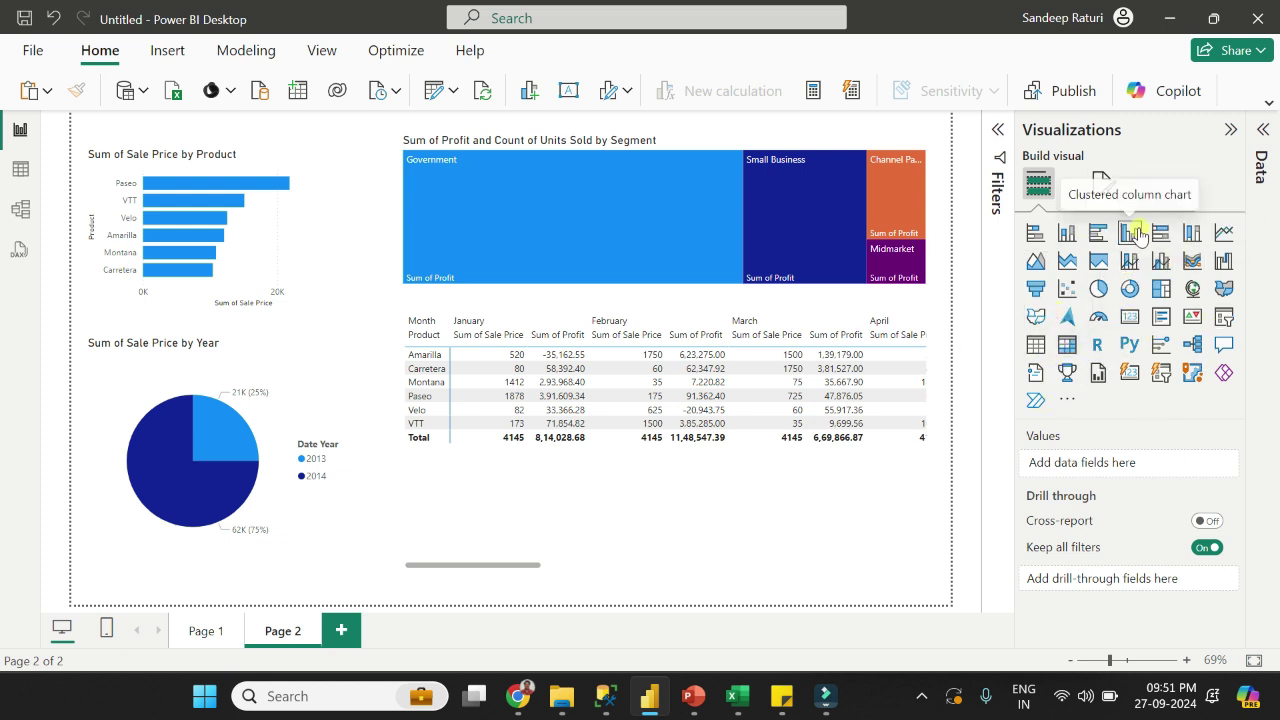
pyautogui.click(1068, 400)
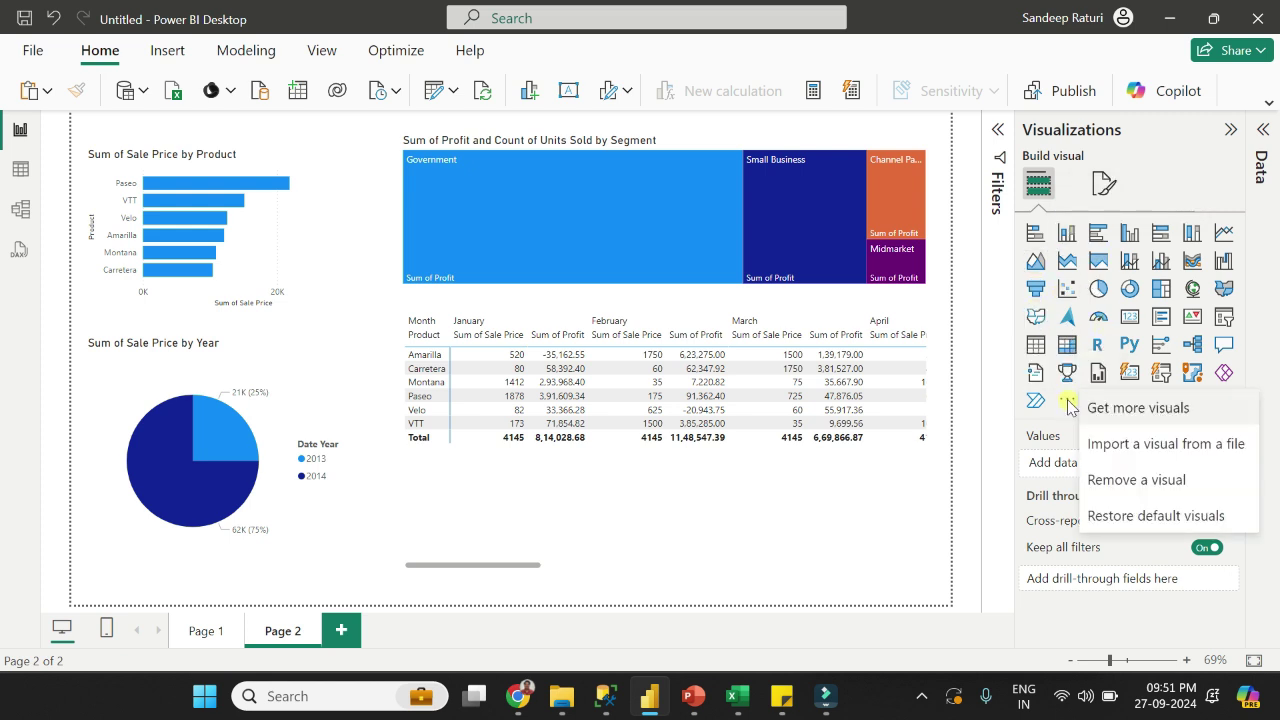
pyautogui.click(1140, 408)
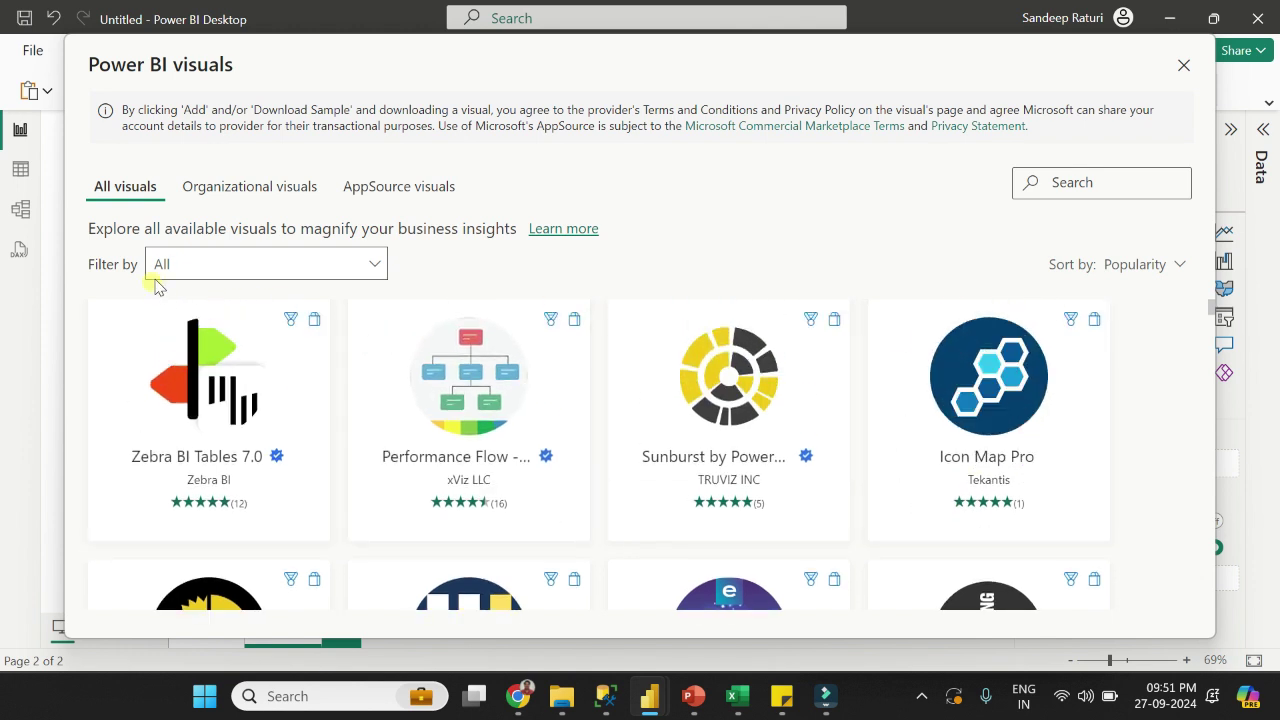
# - Filter the visuals marketplace to the KPI category and browse the KPI visuals listed
pyautogui.click(191, 276)
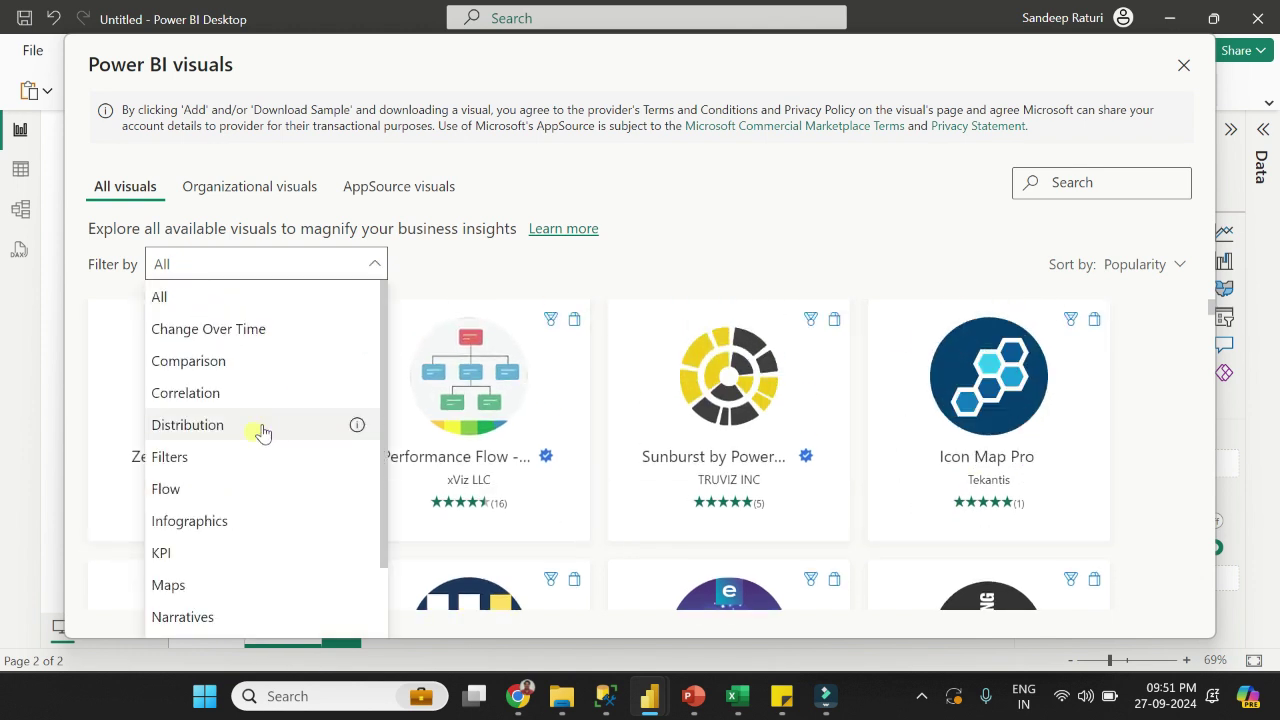
pyautogui.click(165, 560)
pyautogui.scroll(-4, 828, 432)
pyautogui.scroll(-3, 850, 435)
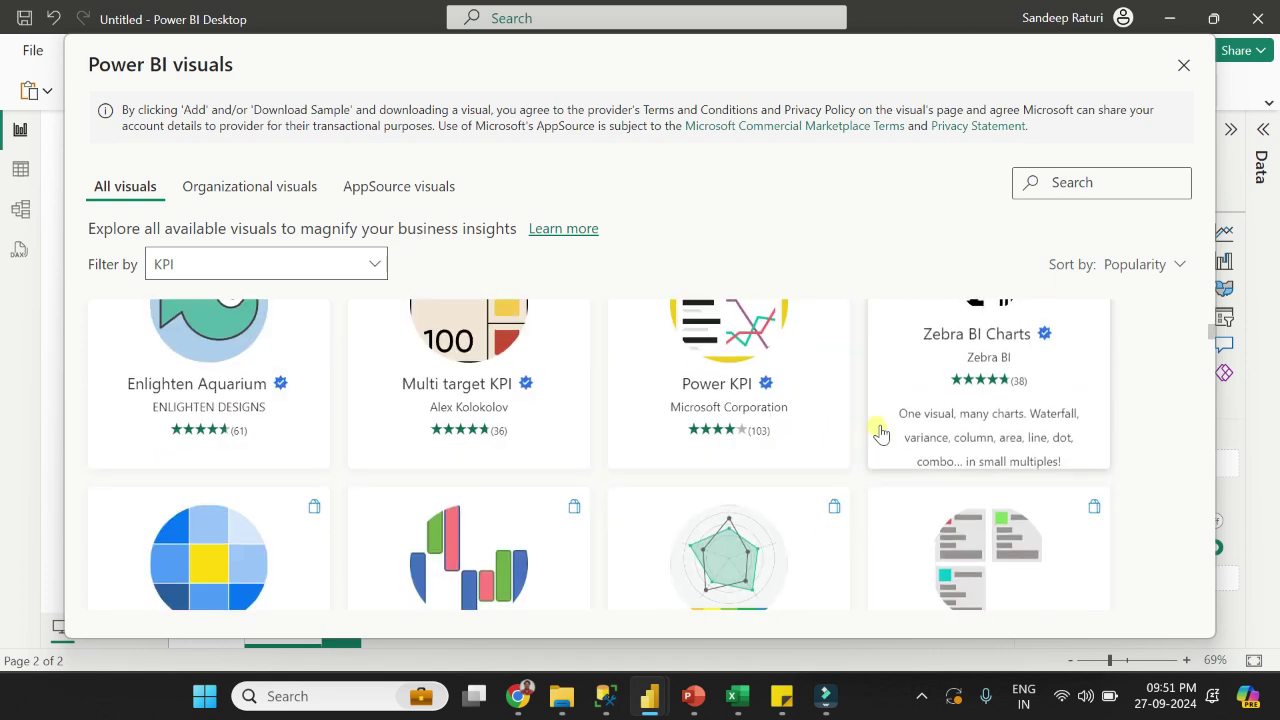
pyautogui.scroll(-5, 893, 441)
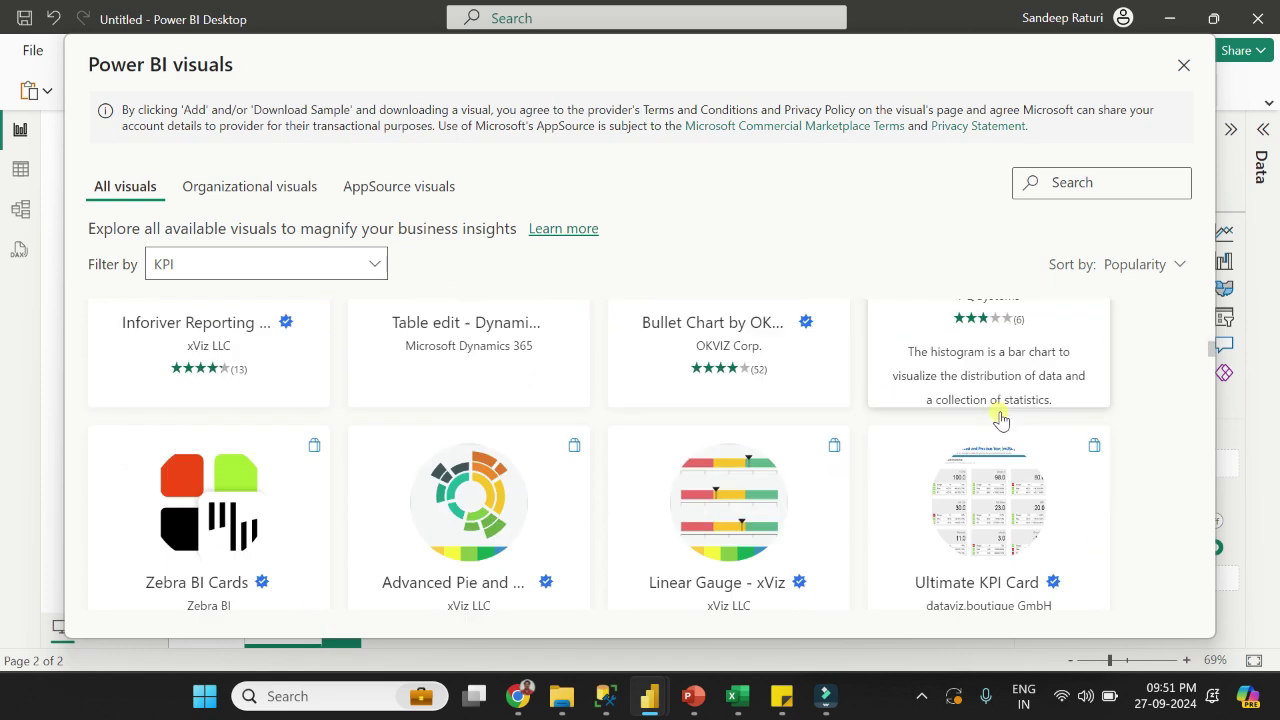
pyautogui.scroll(4, 1000, 415)
pyautogui.scroll(5, 1000, 415)
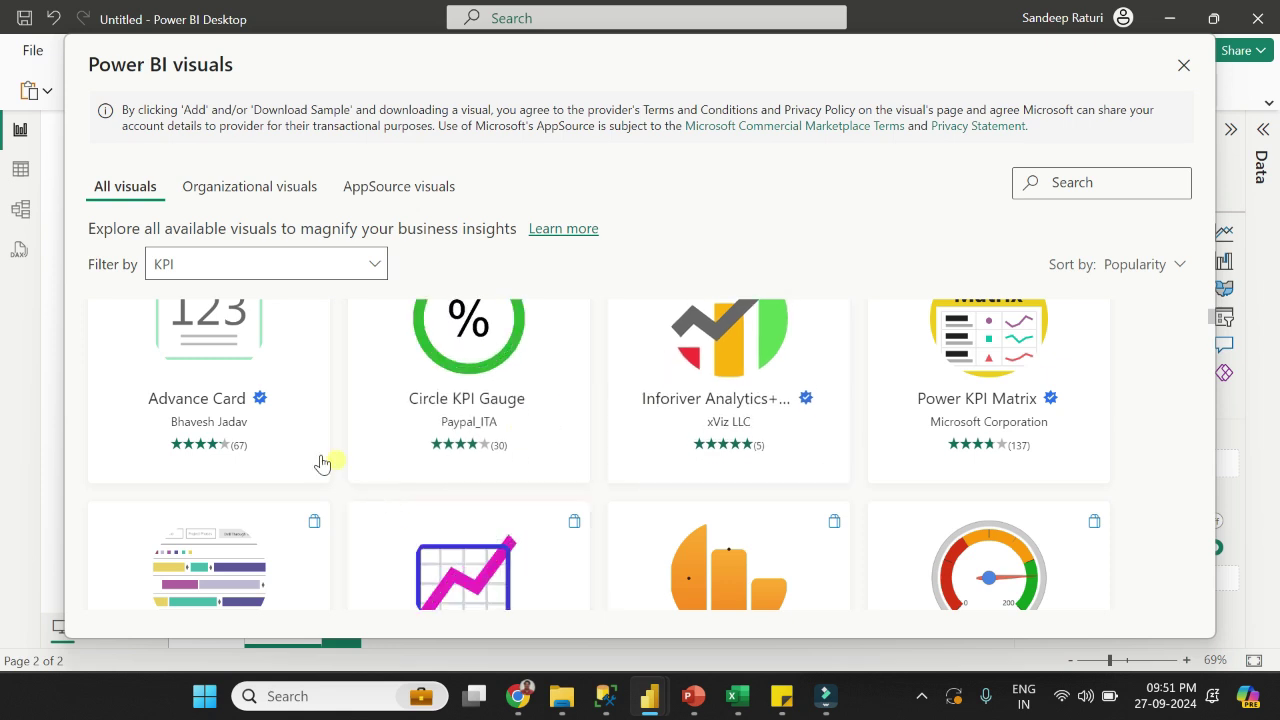
pyautogui.moveTo(307, 460)
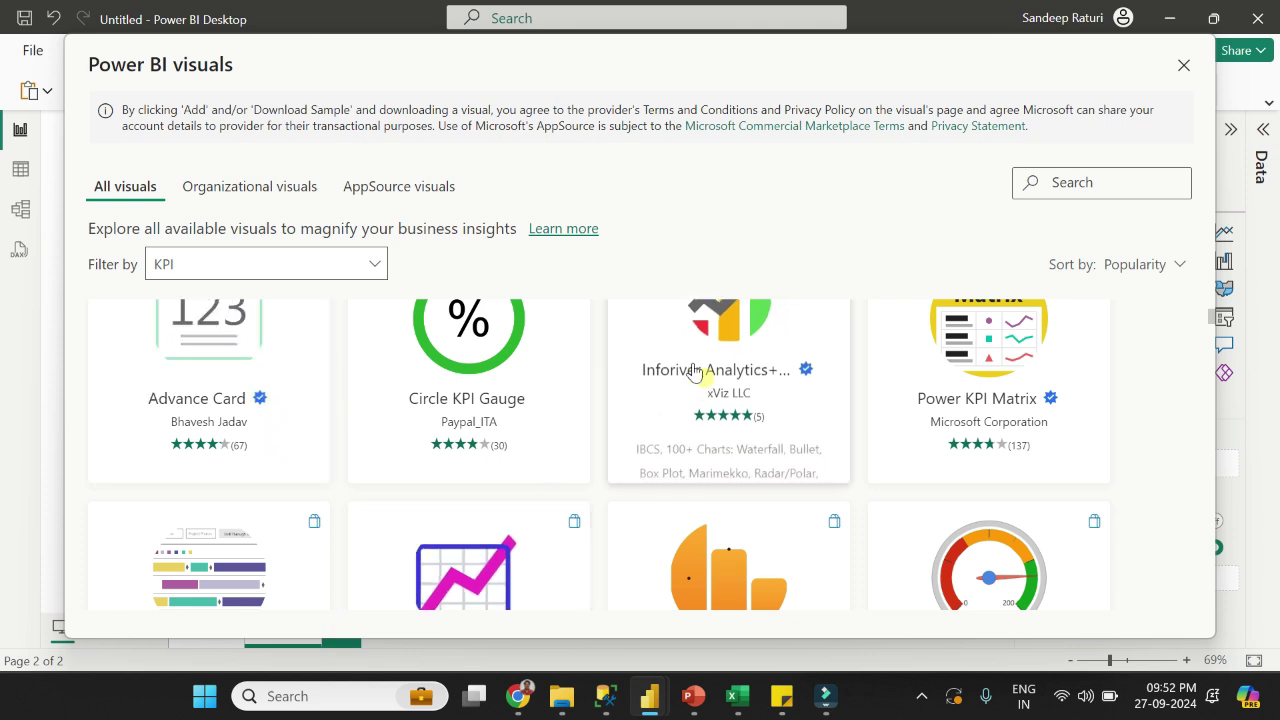
pyautogui.scroll(1, 796, 392)
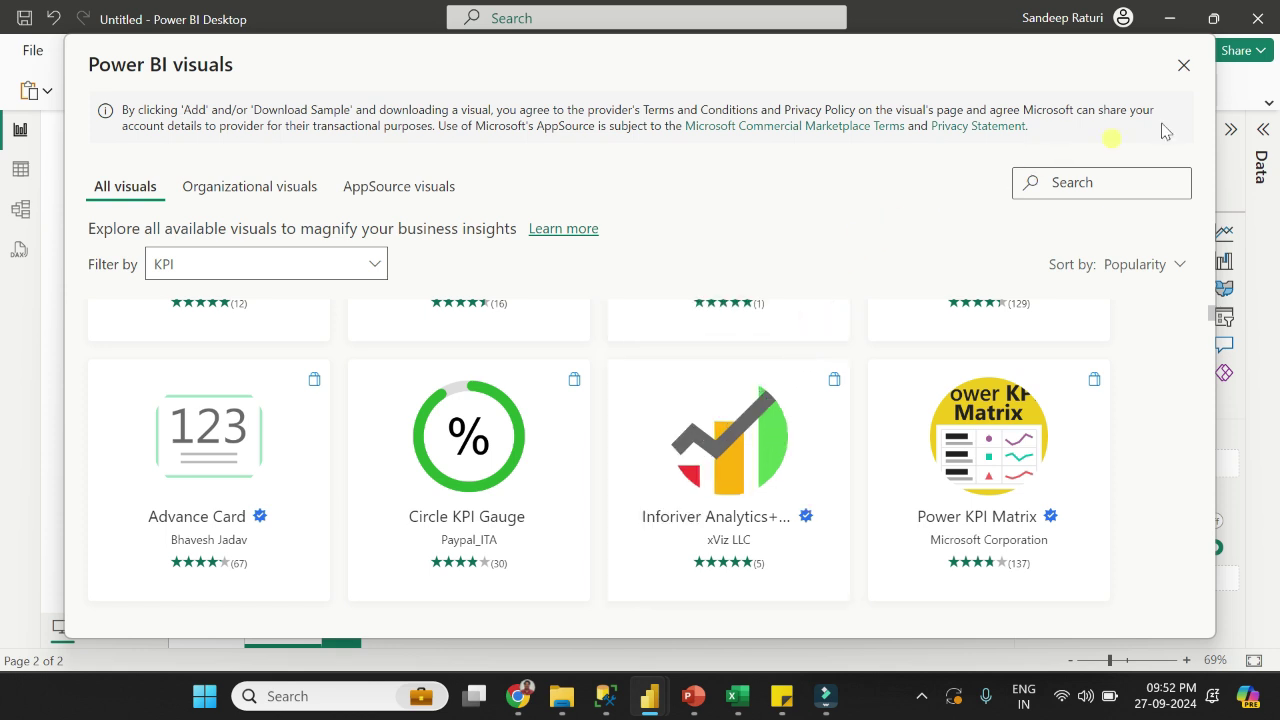
# - Close the visuals catalogue, review the financials table rows, and return to the slide show
pyautogui.click(1183, 68)
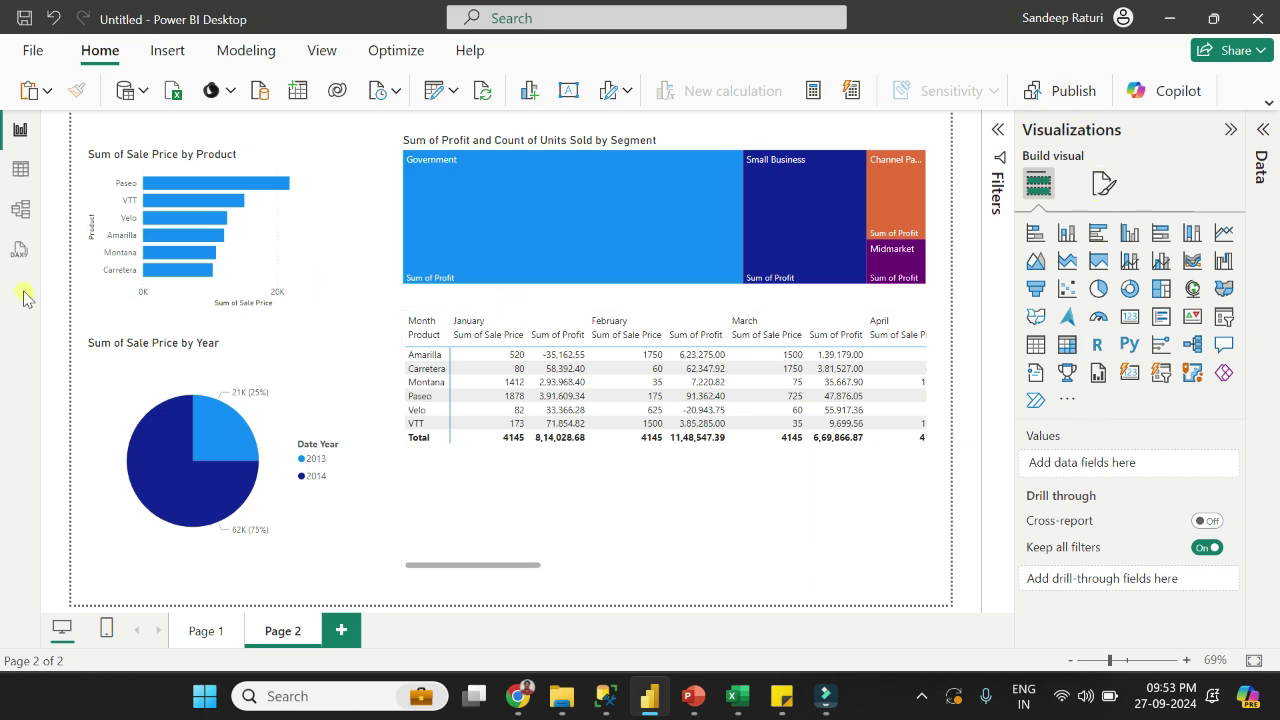
pyautogui.click(20, 169)
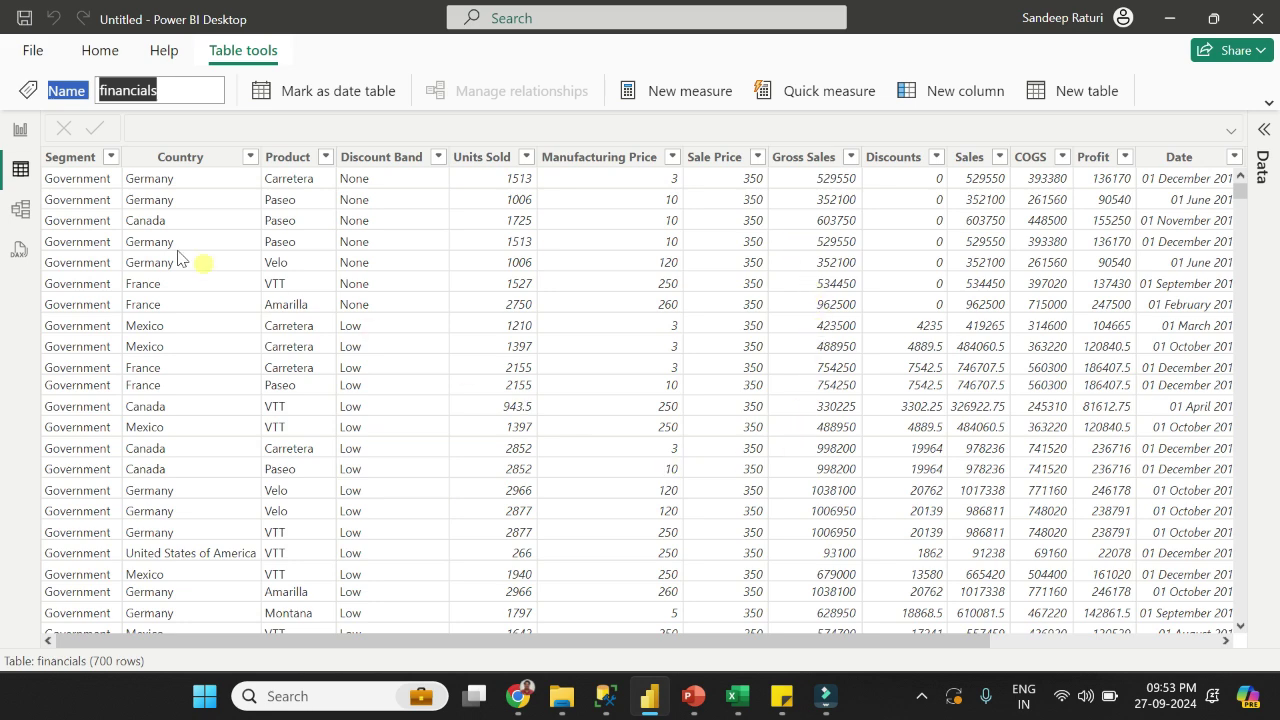
pyautogui.click(20, 130)
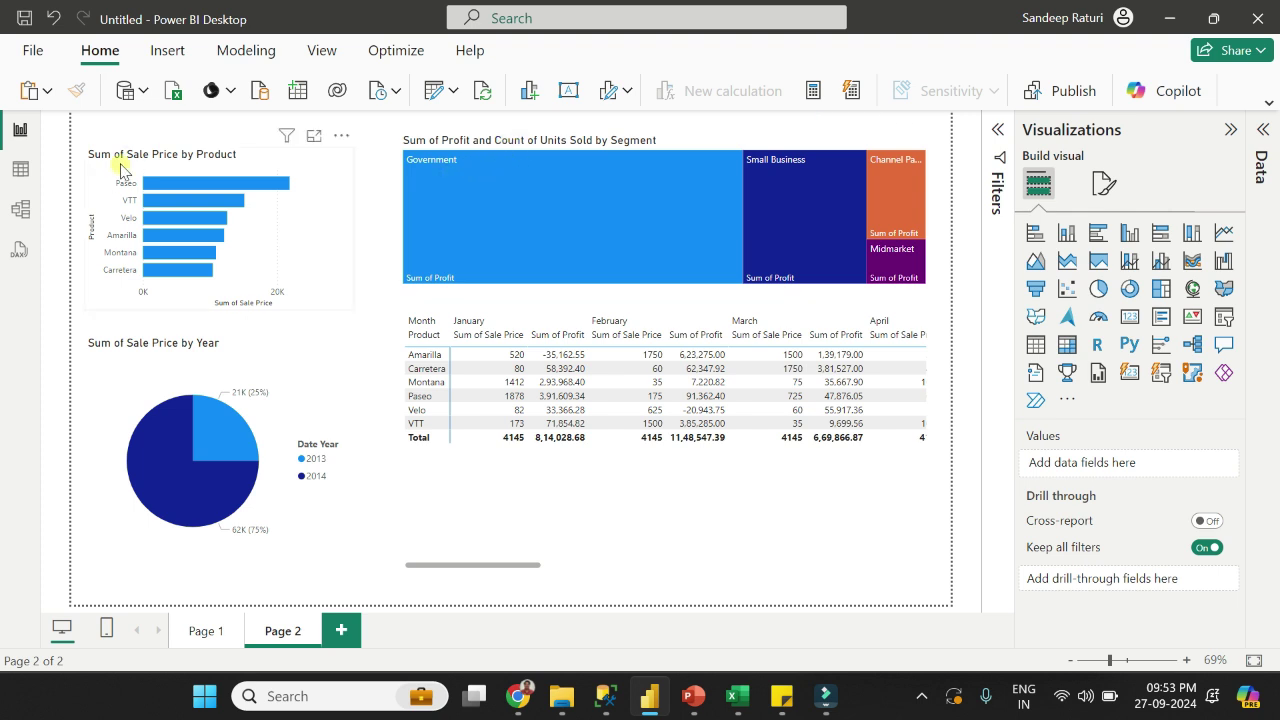
pyautogui.click(695, 700)
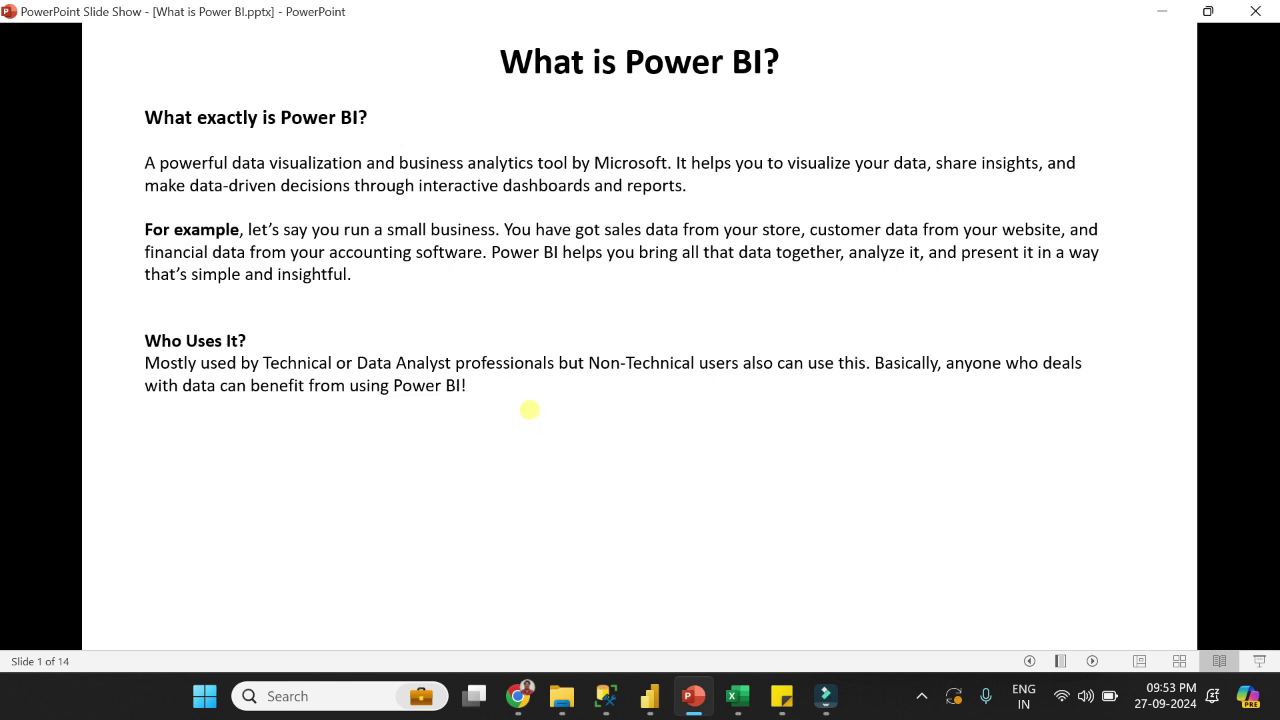
# - Advance to the How to Download? slide and show the Power BI Desktop download page in Chrome
pyautogui.press('Right')
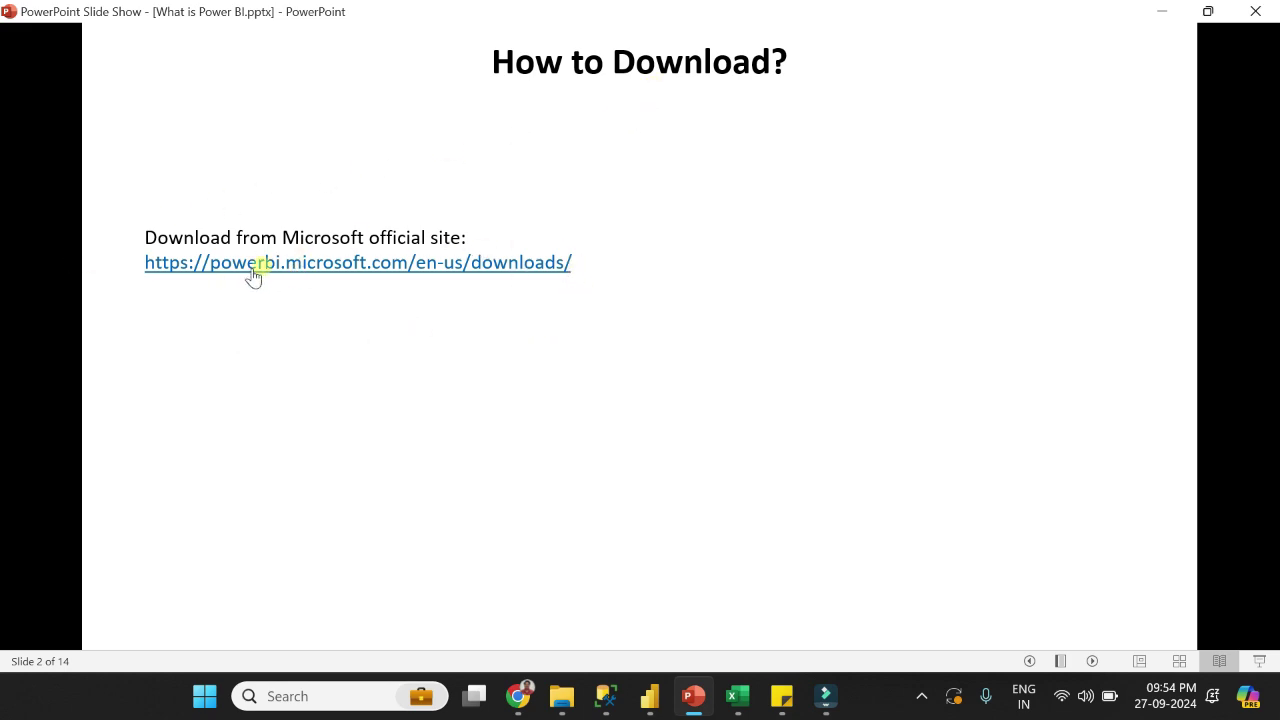
pyautogui.click(518, 696)
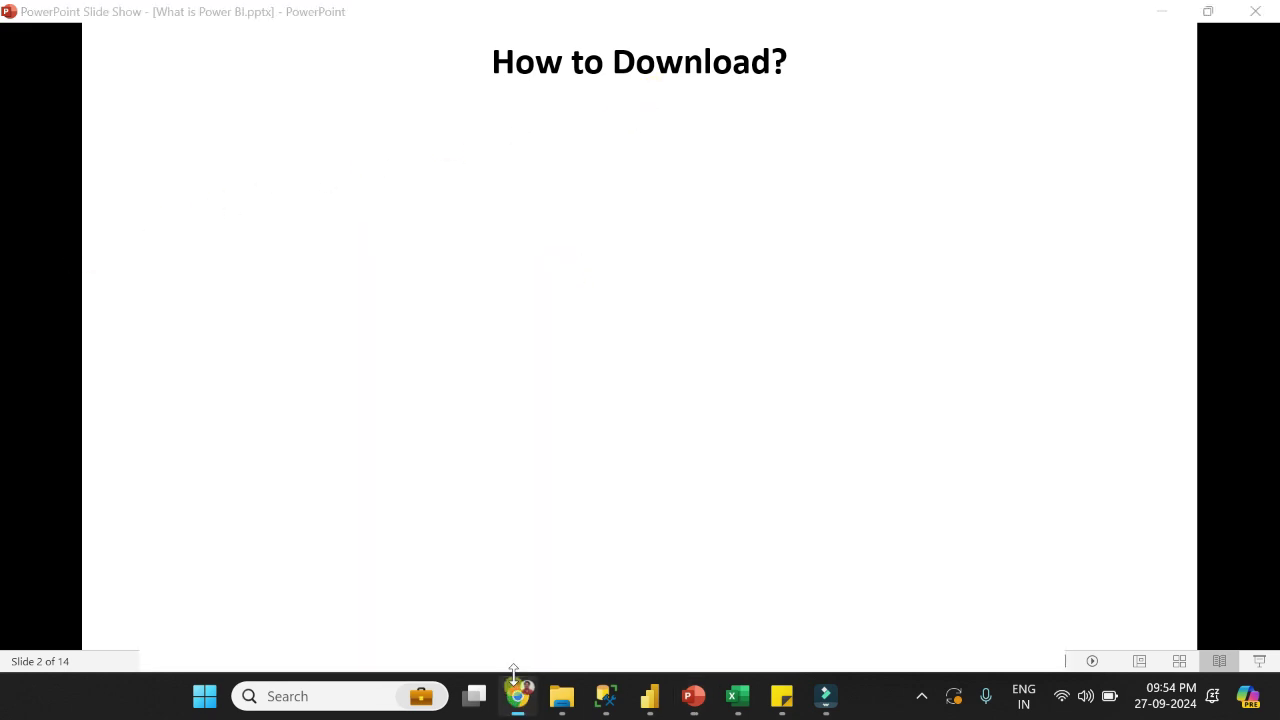
pyautogui.moveTo(574, 62); pyautogui.dragTo(152, 74)
# - Tick PBIDesktopSetup_x64.exe in the Download options, dismiss them, and return to slide 3
pyautogui.click(565, 63)
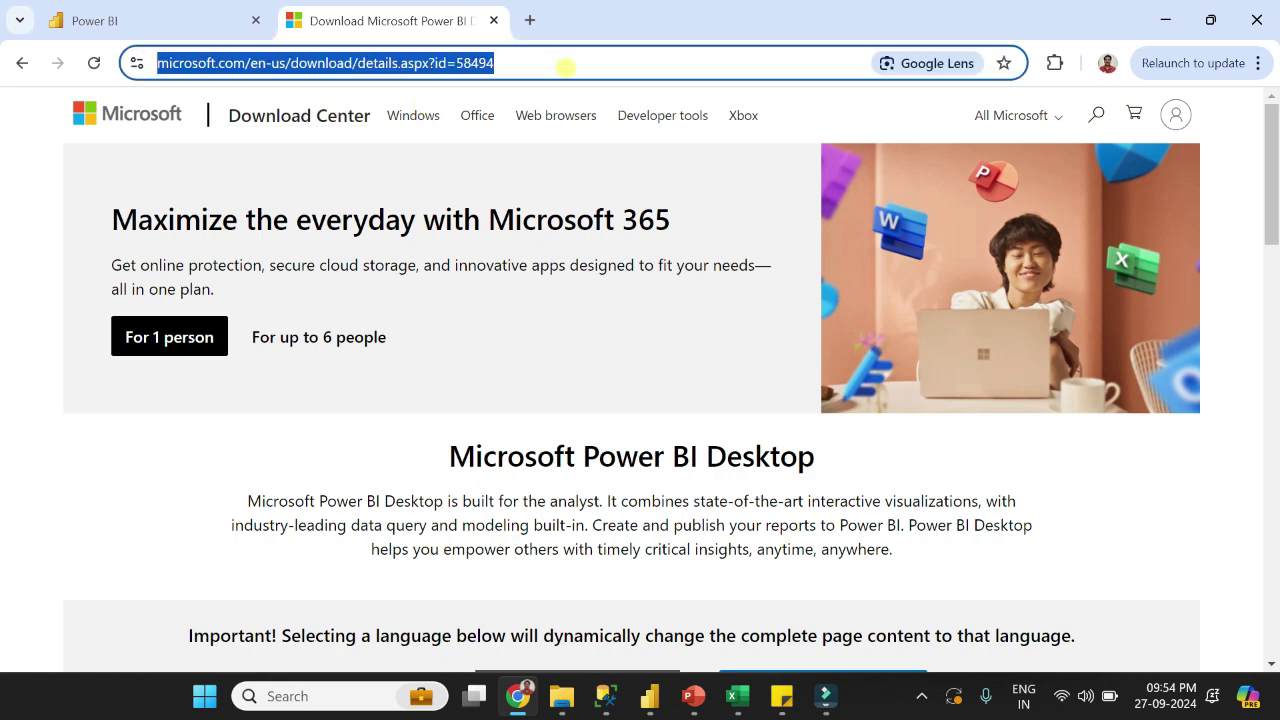
pyautogui.scroll(-3, 478, 420)
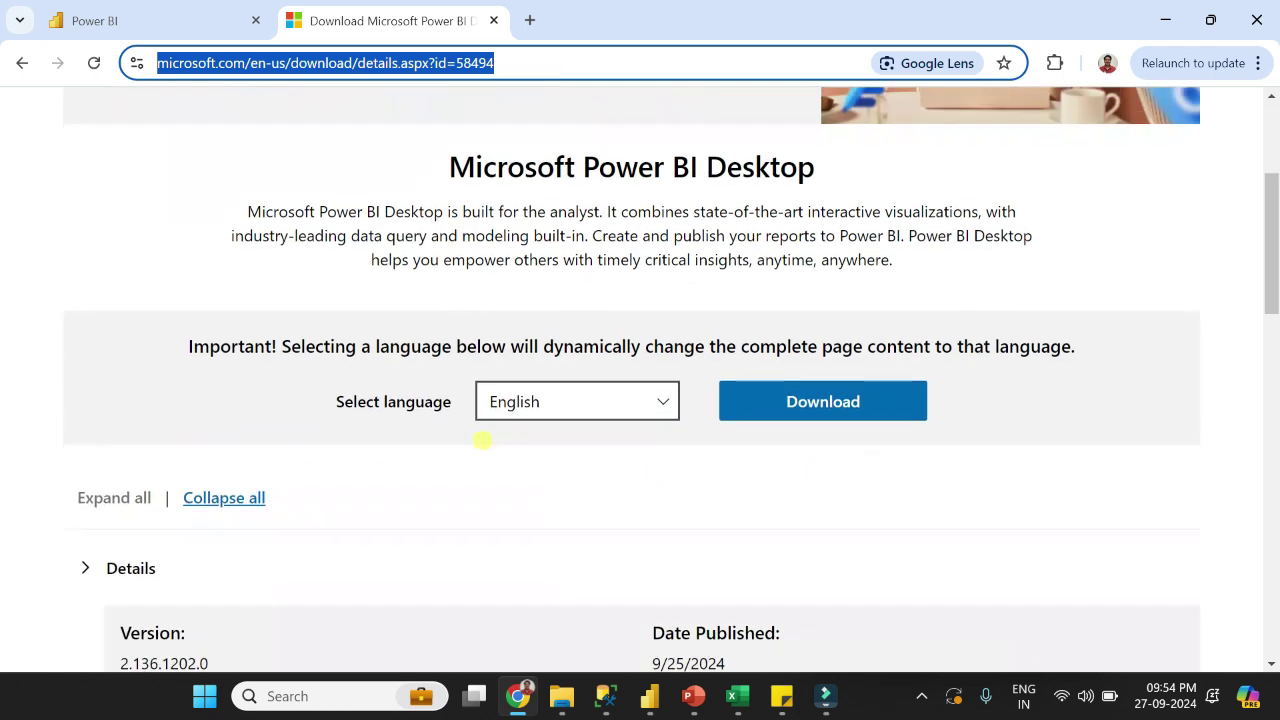
pyautogui.click(838, 398)
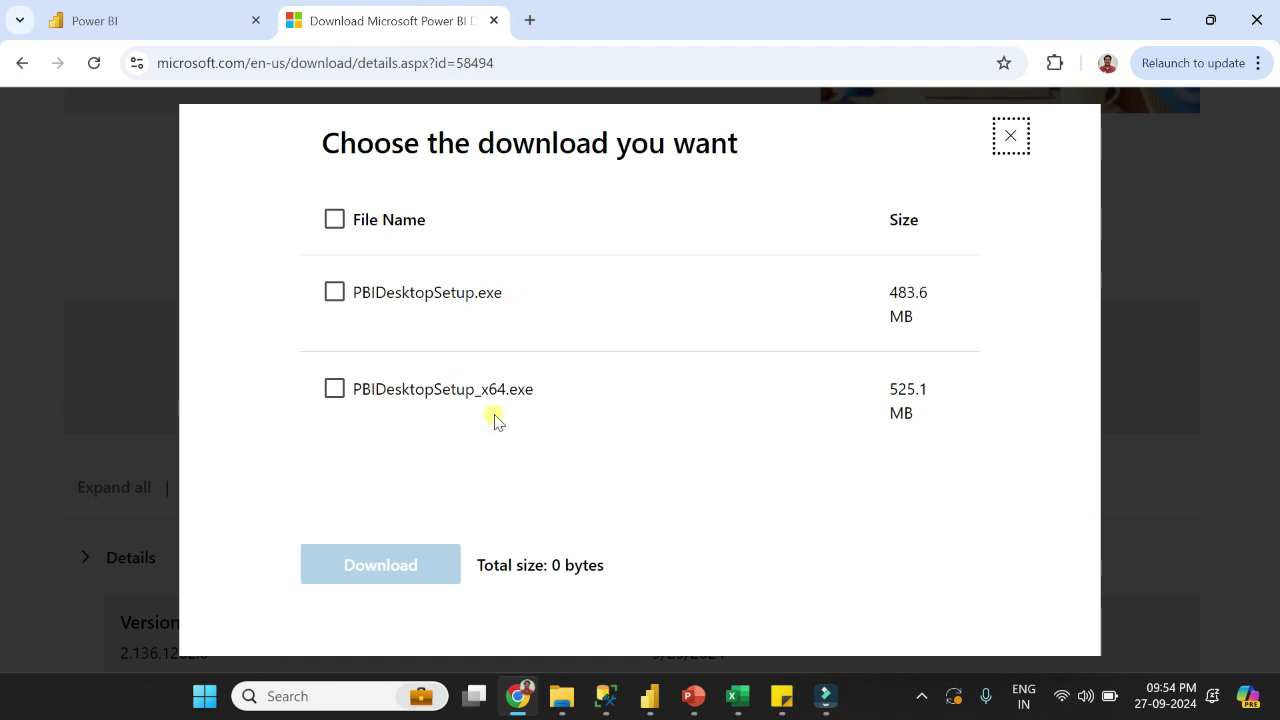
pyautogui.click(335, 389)
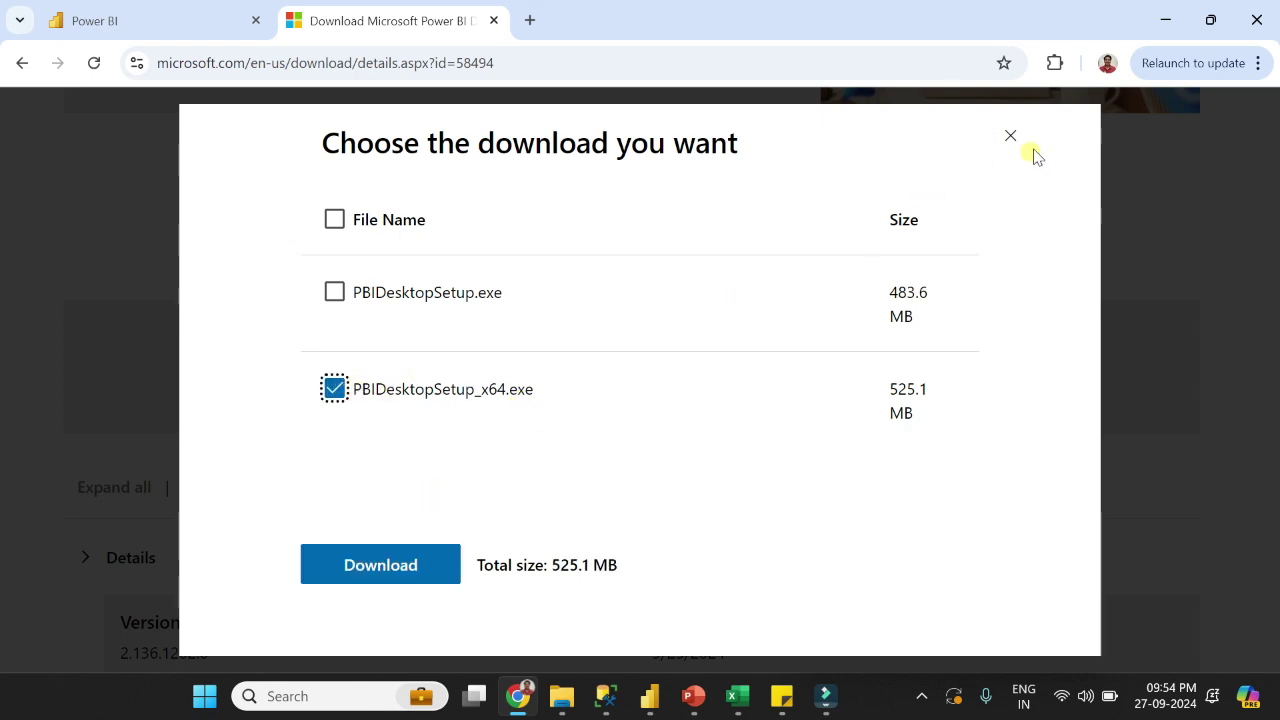
pyautogui.click(1008, 135)
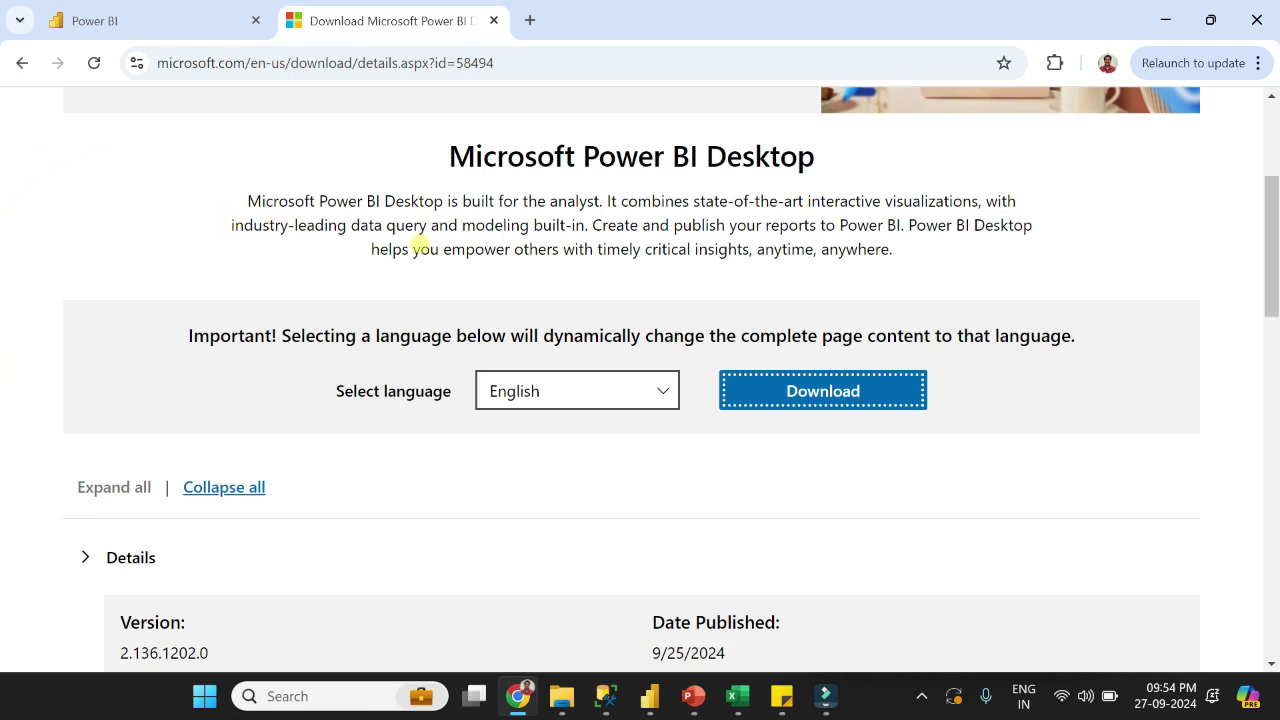
pyautogui.click(663, 520)
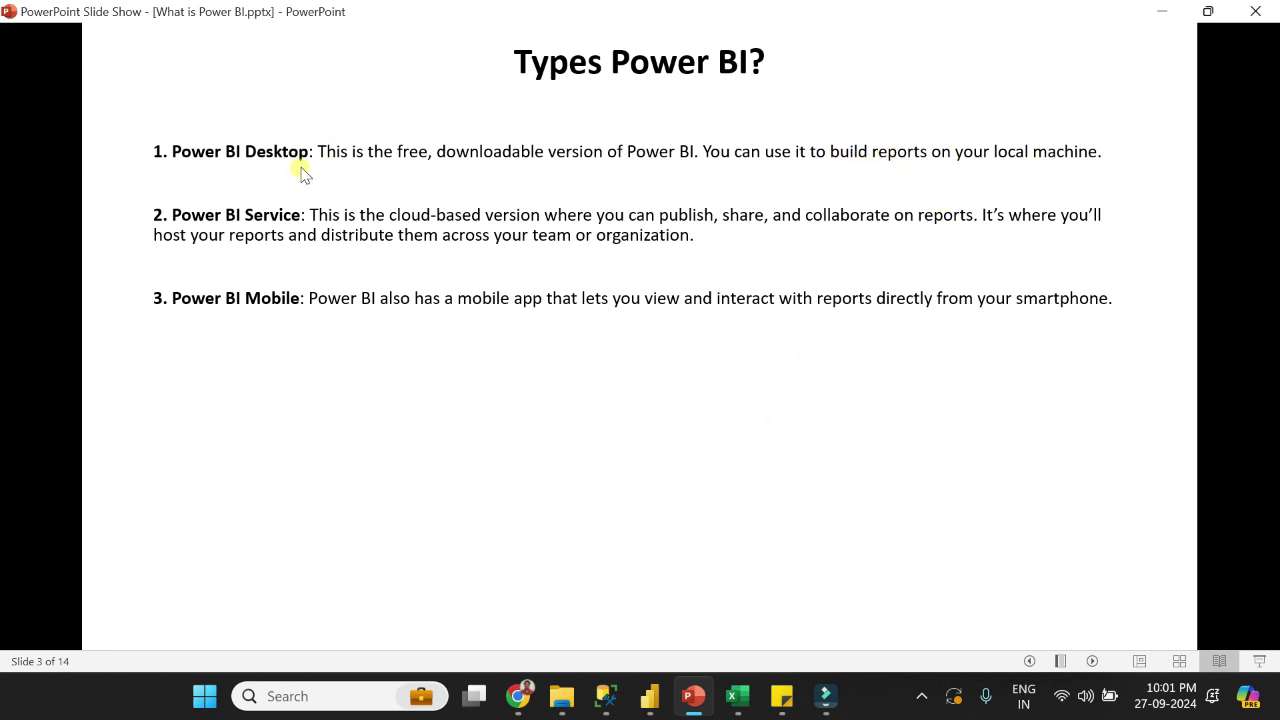
# - In Power BI Desktop, look through the Get data and Transform data dropdown options
pyautogui.click(649, 696)
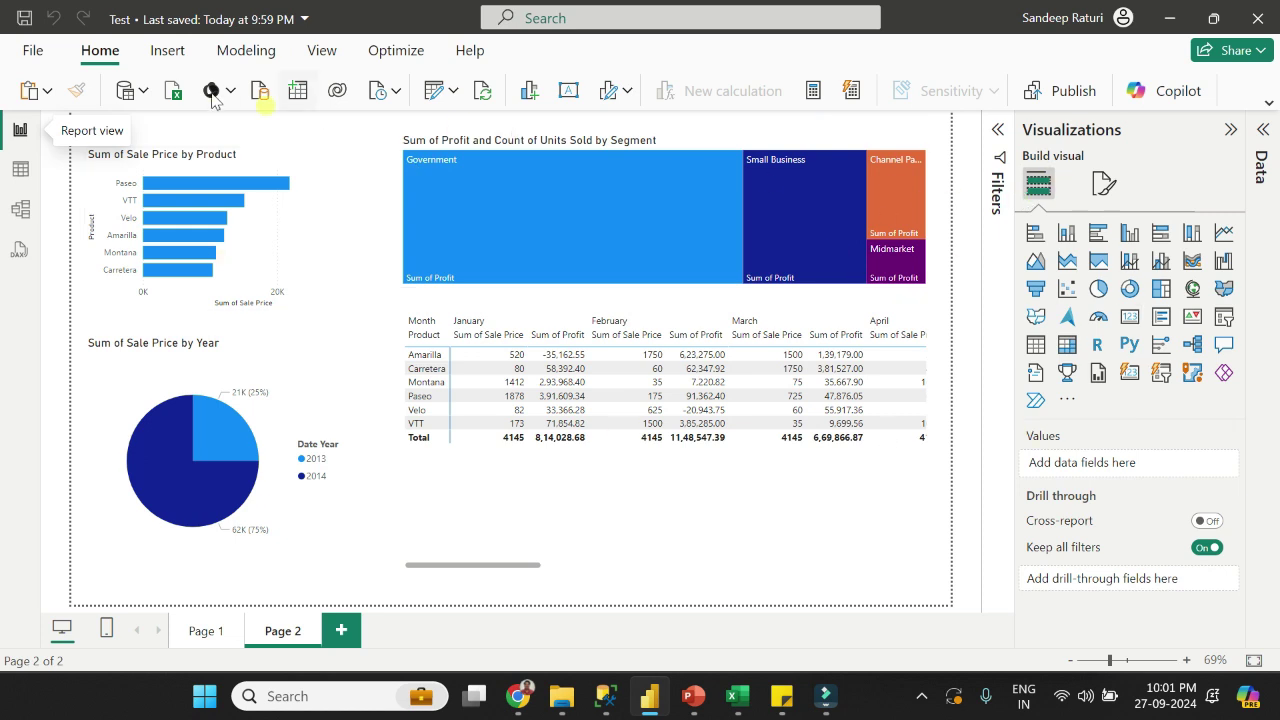
pyautogui.click(143, 89)
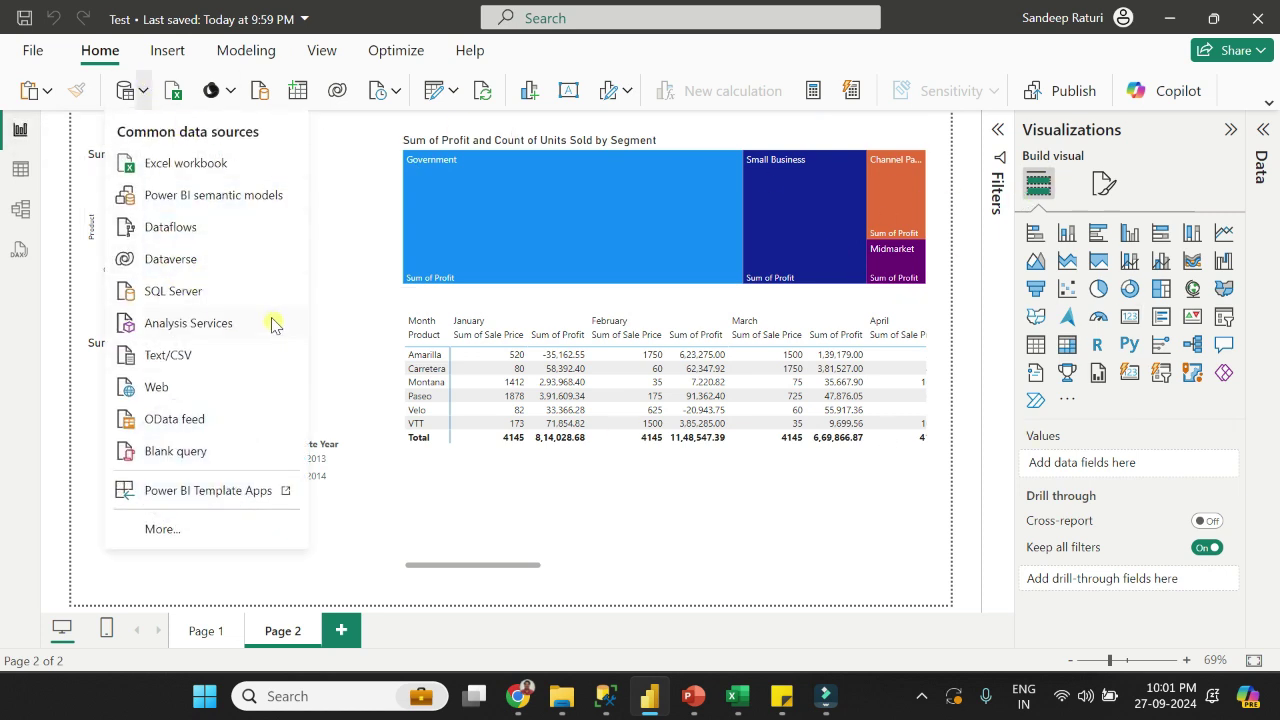
pyautogui.click(384, 553)
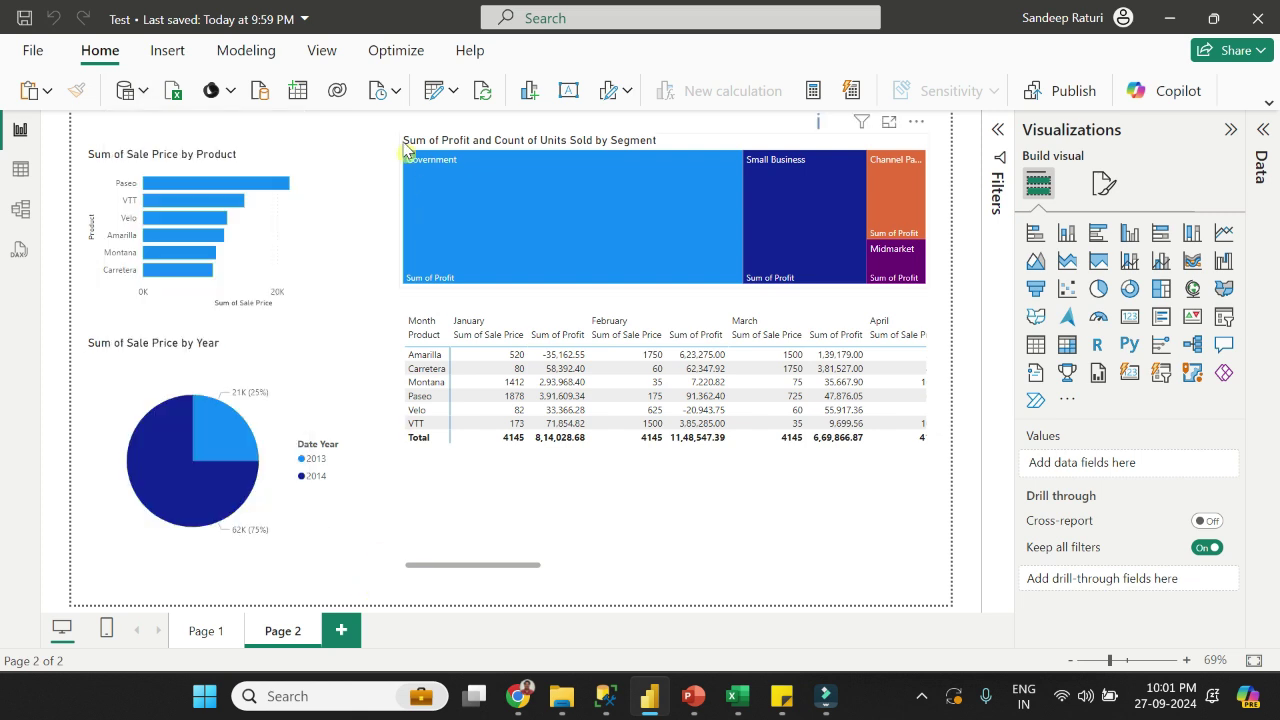
pyautogui.click(449, 94)
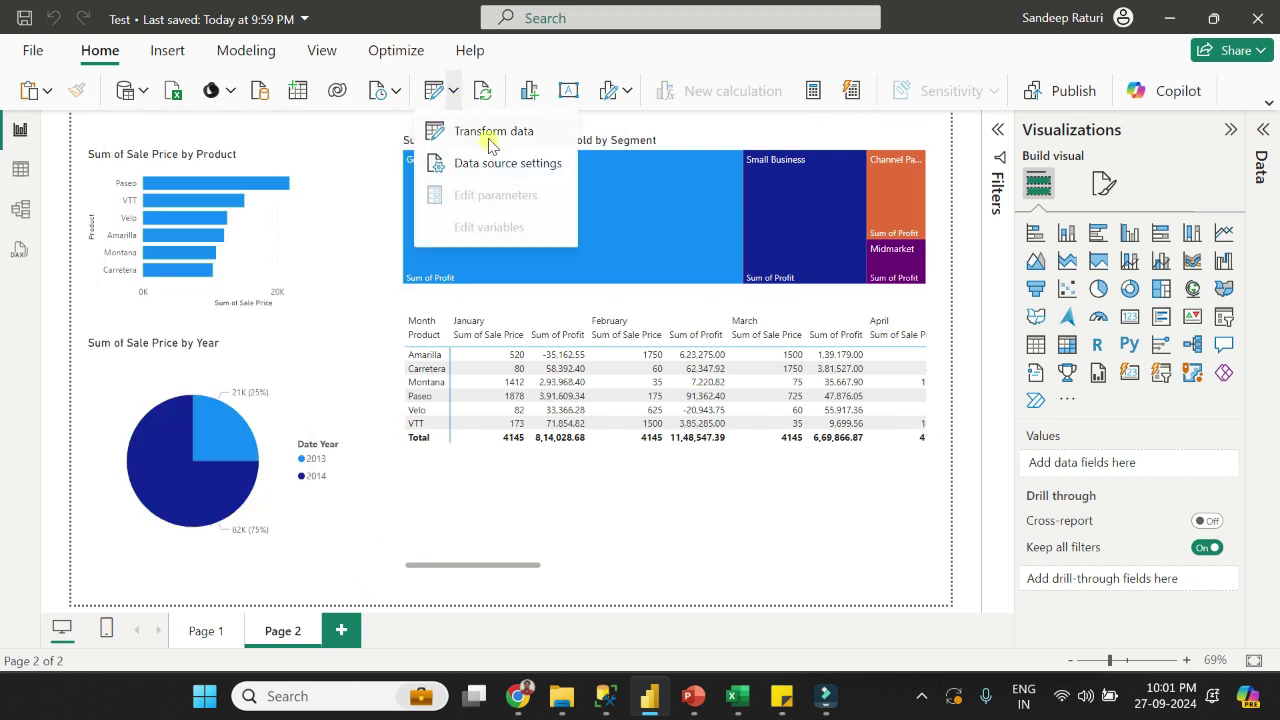
# - Drag the financials table card left in Model view, then return to the slide show
pyautogui.click(20, 208)
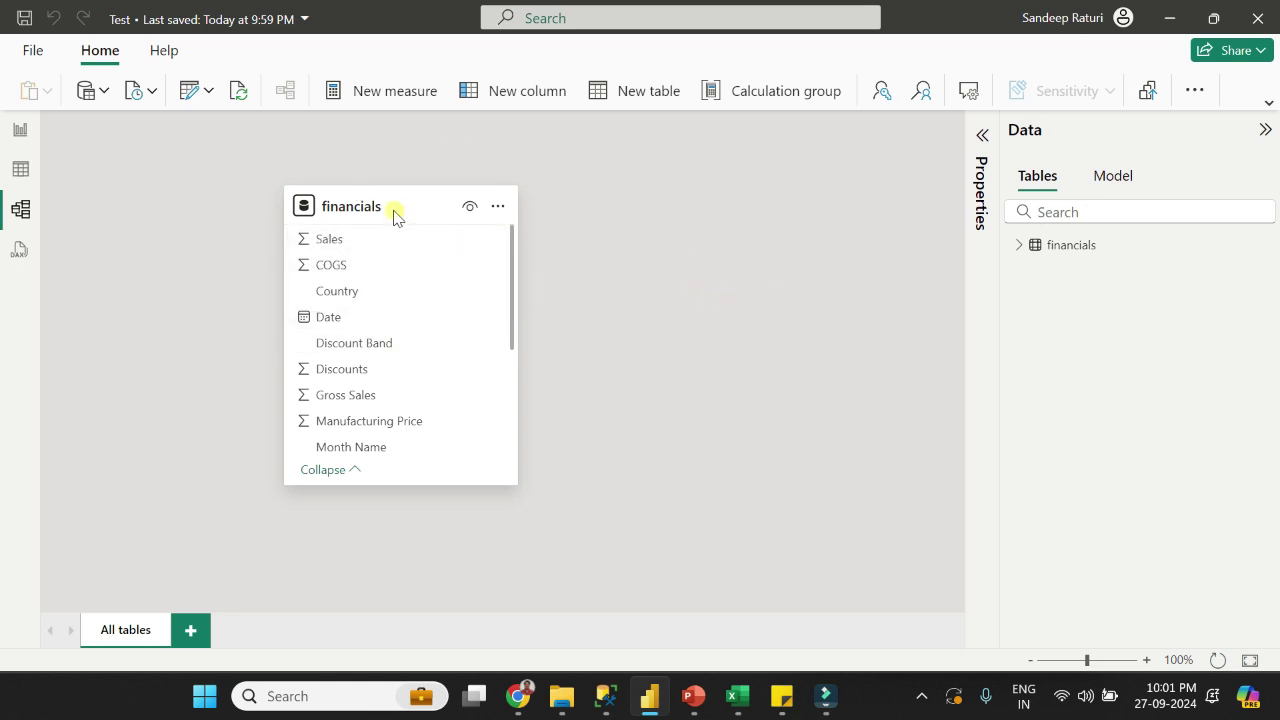
pyautogui.moveTo(394, 209); pyautogui.dragTo(274, 203)
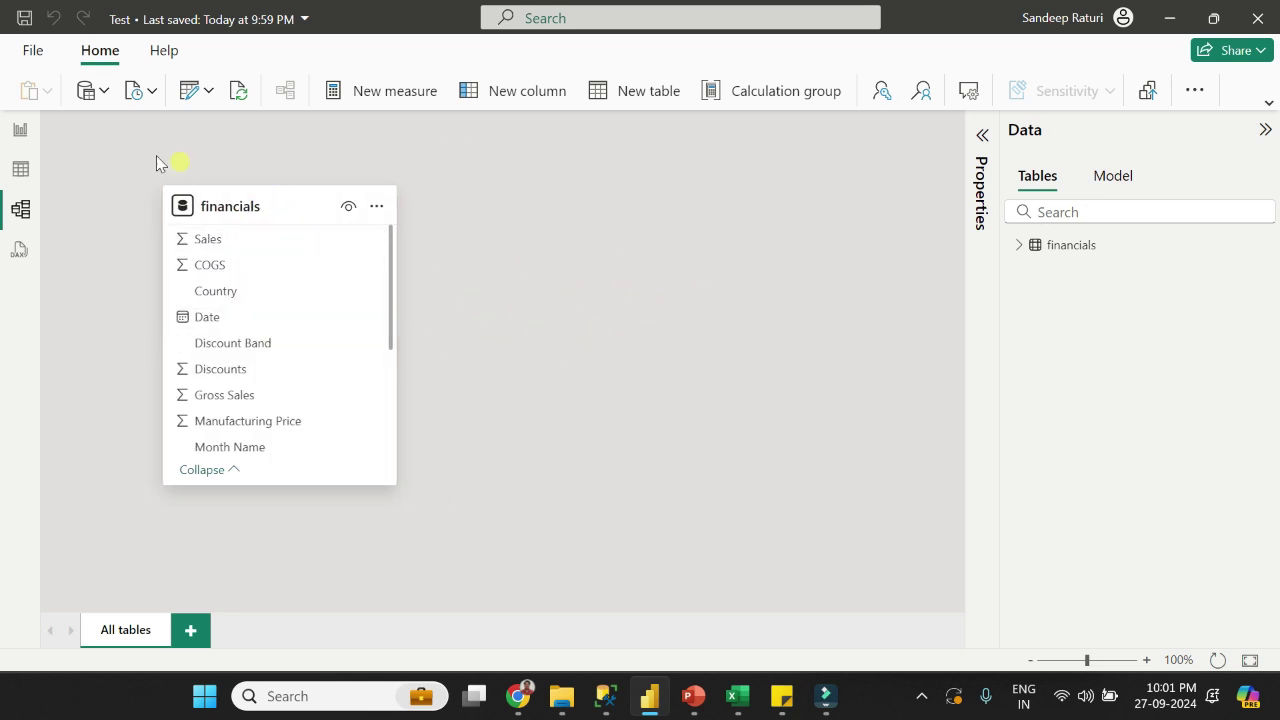
pyautogui.click(35, 138)
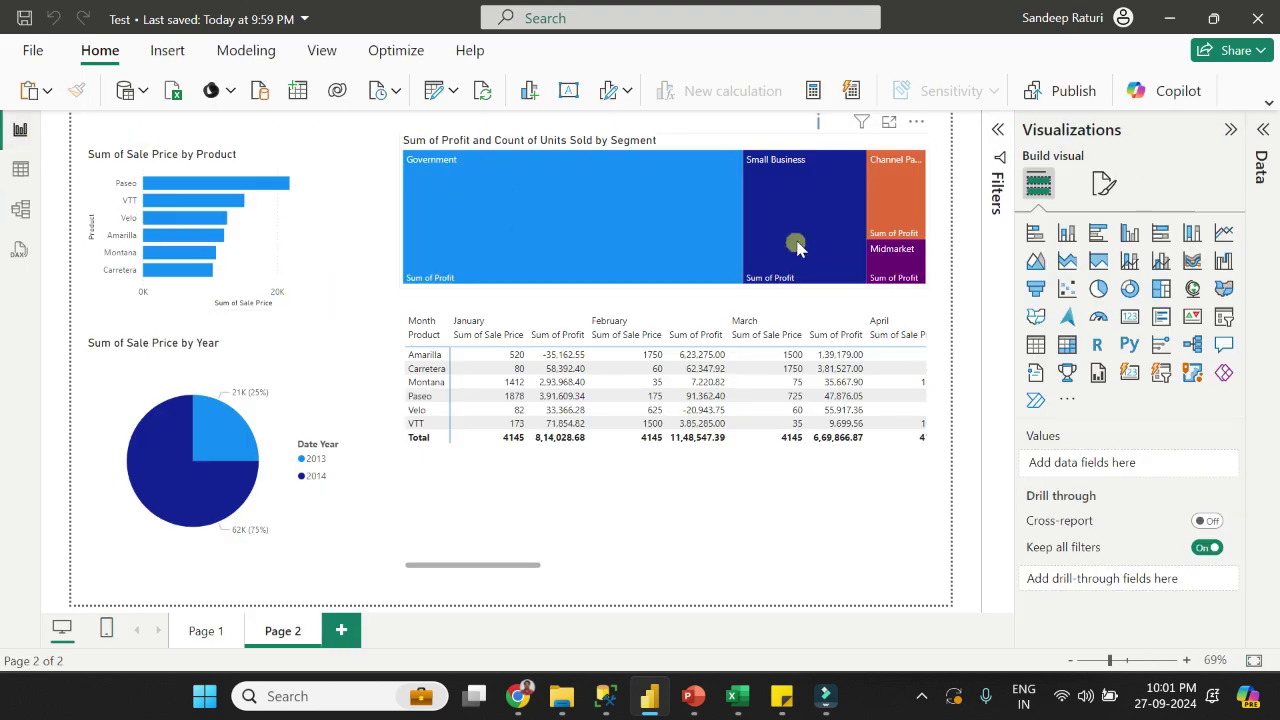
pyautogui.click(694, 697)
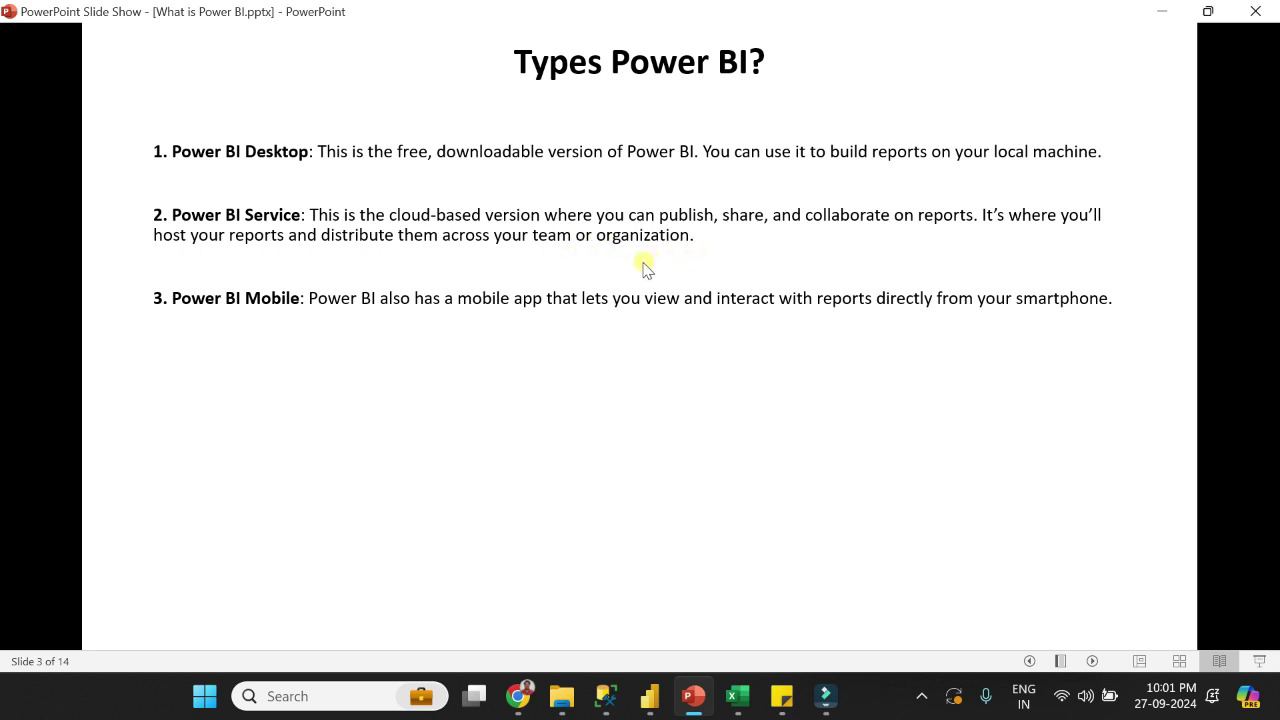
# - Switch from the slide show to the Power BI Desktop report window
pyautogui.click(650, 696)
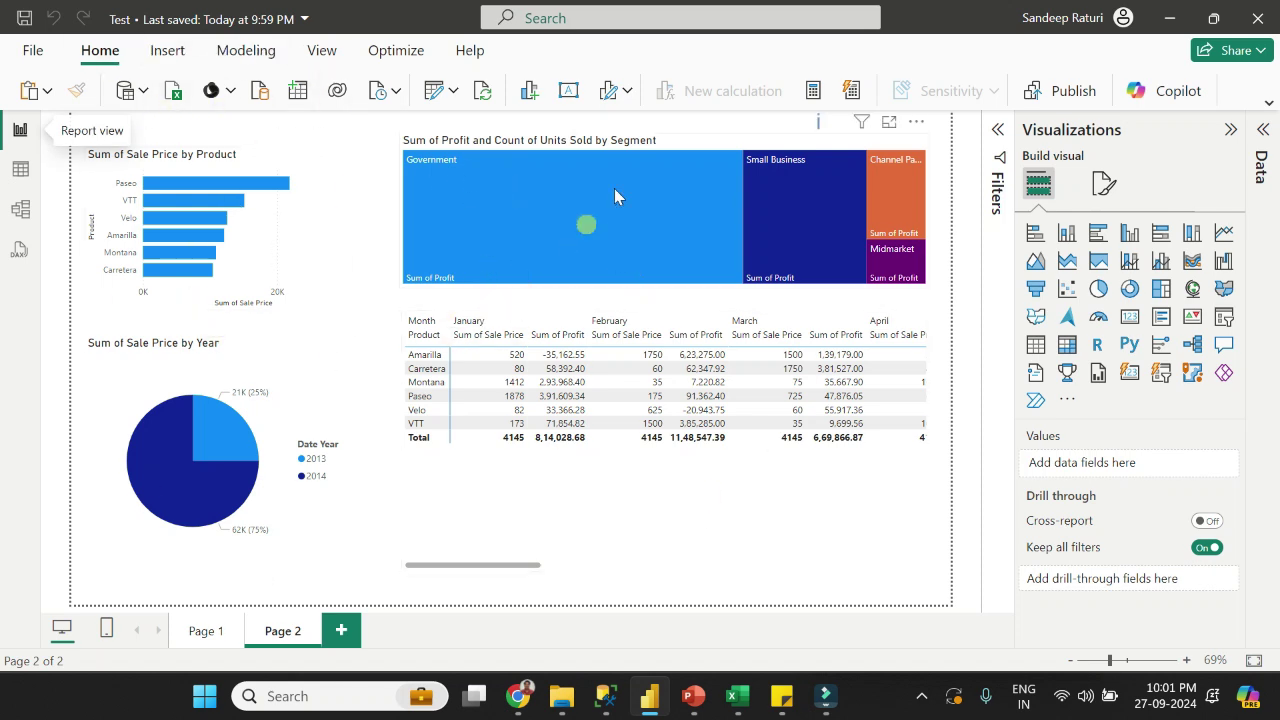
# - Save and publish the Test report to PBI-WRK, replacing its semantic model, then open it online
pyautogui.click(1076, 92)
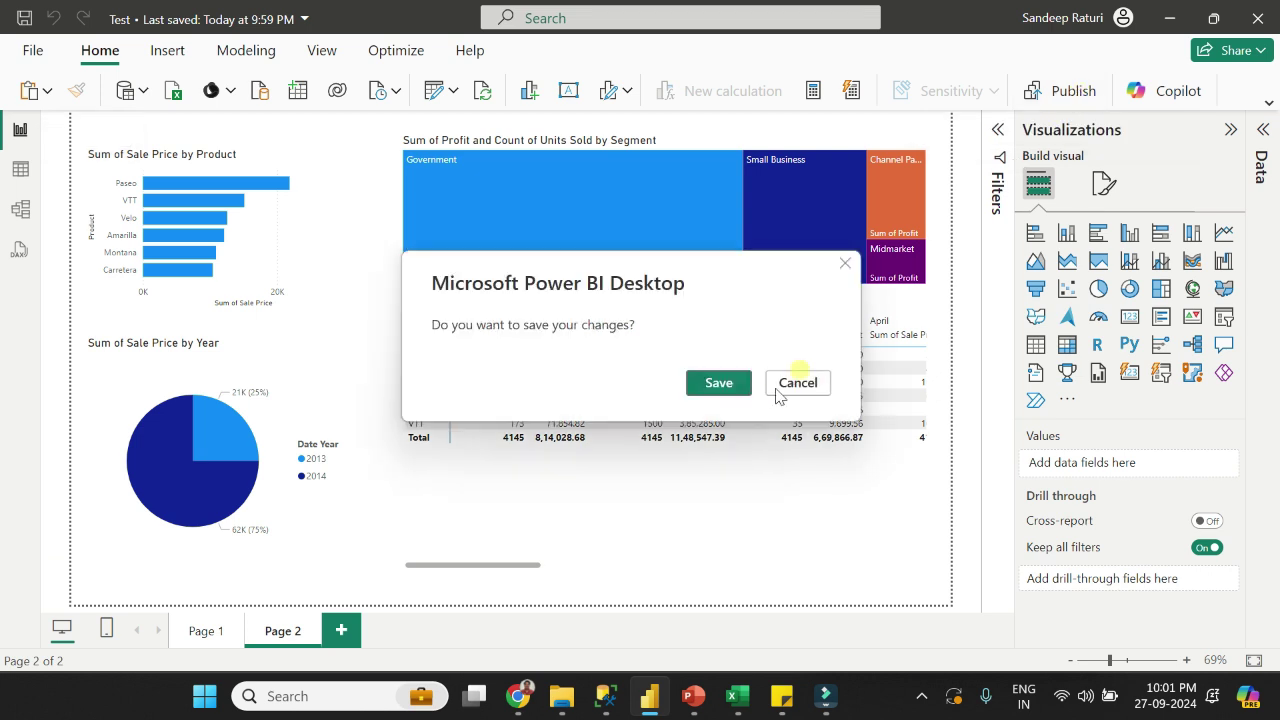
pyautogui.click(718, 384)
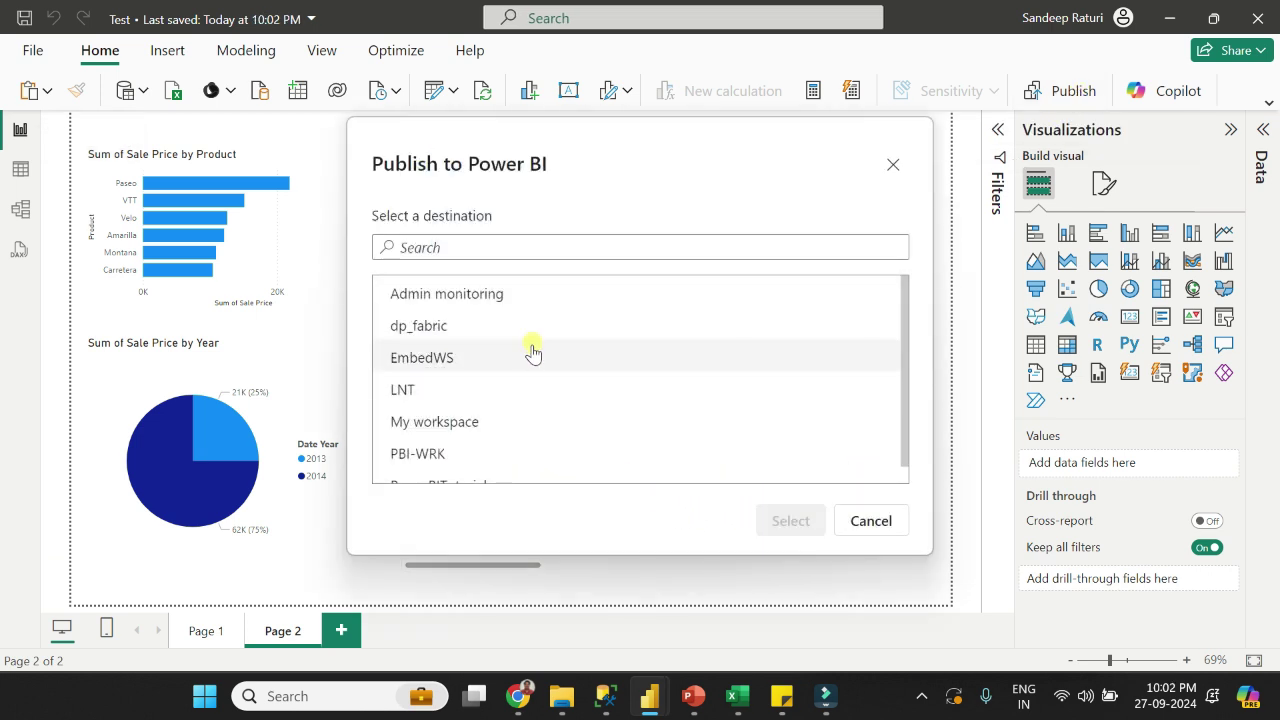
pyautogui.scroll(-1, 530, 372)
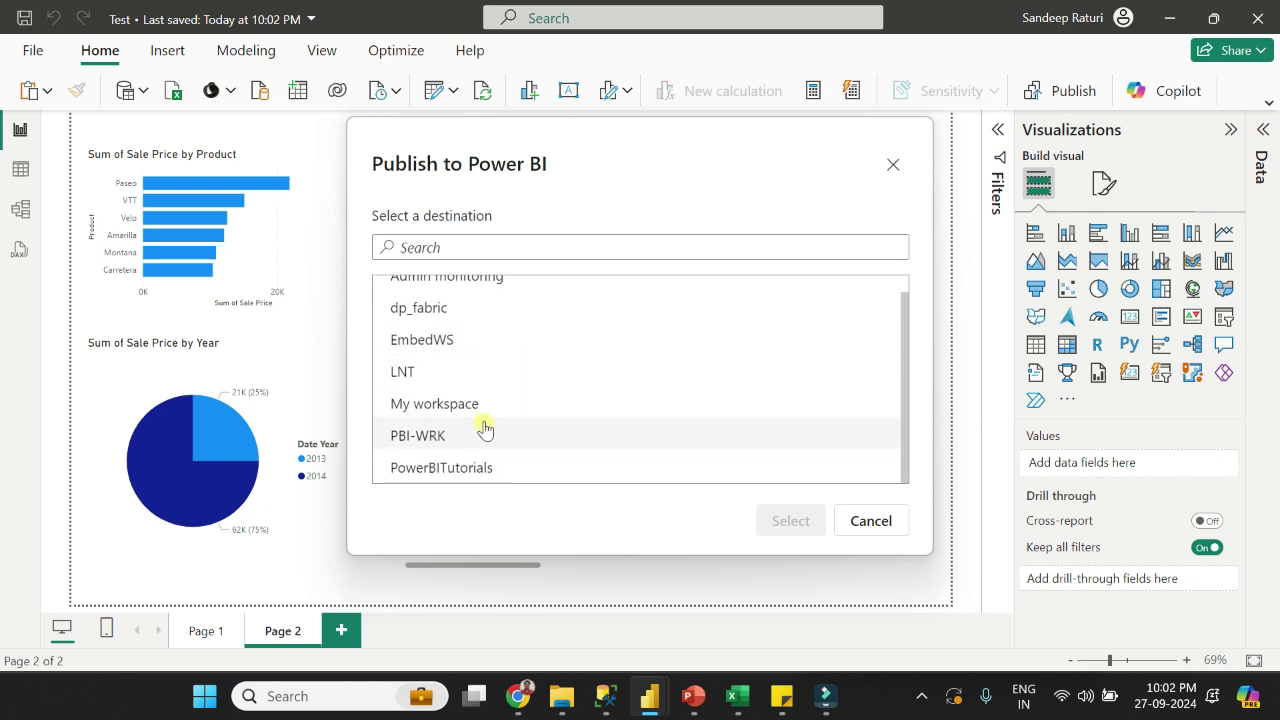
pyautogui.scroll(1, 485, 426)
pyautogui.scroll(-1, 486, 423)
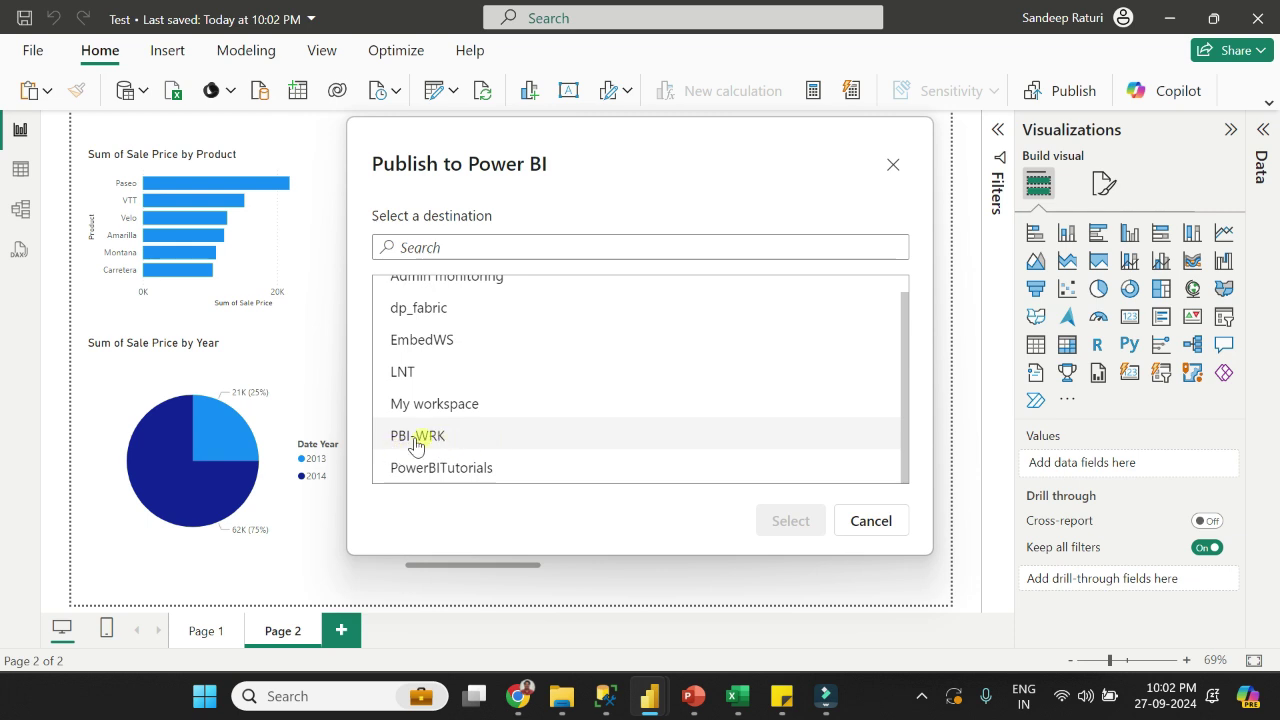
pyautogui.click(448, 443)
pyautogui.click(777, 520)
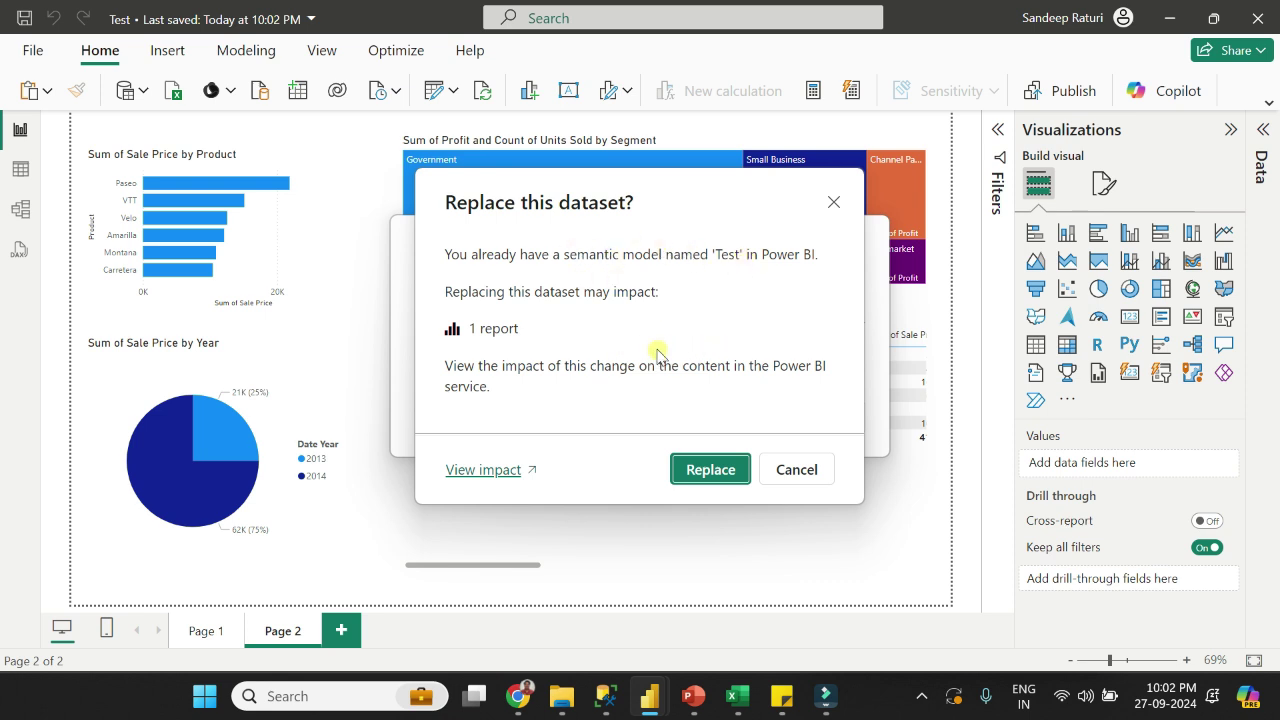
pyautogui.click(703, 470)
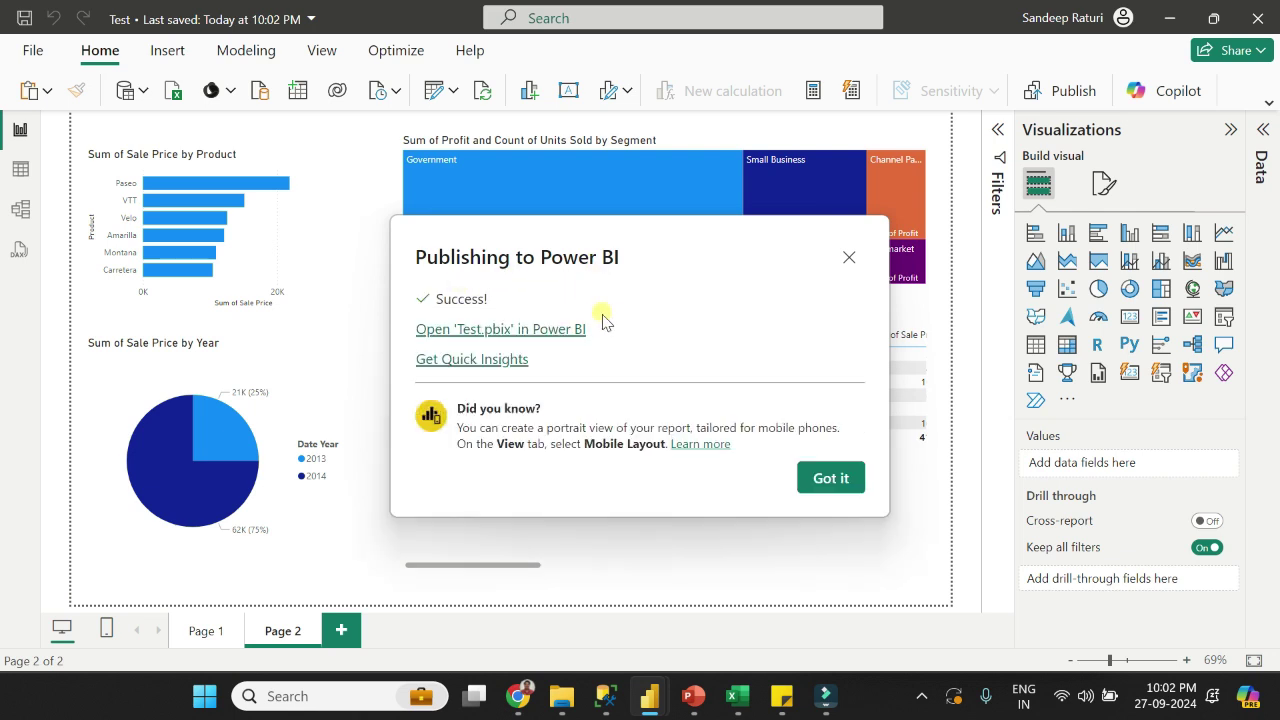
pyautogui.click(490, 340)
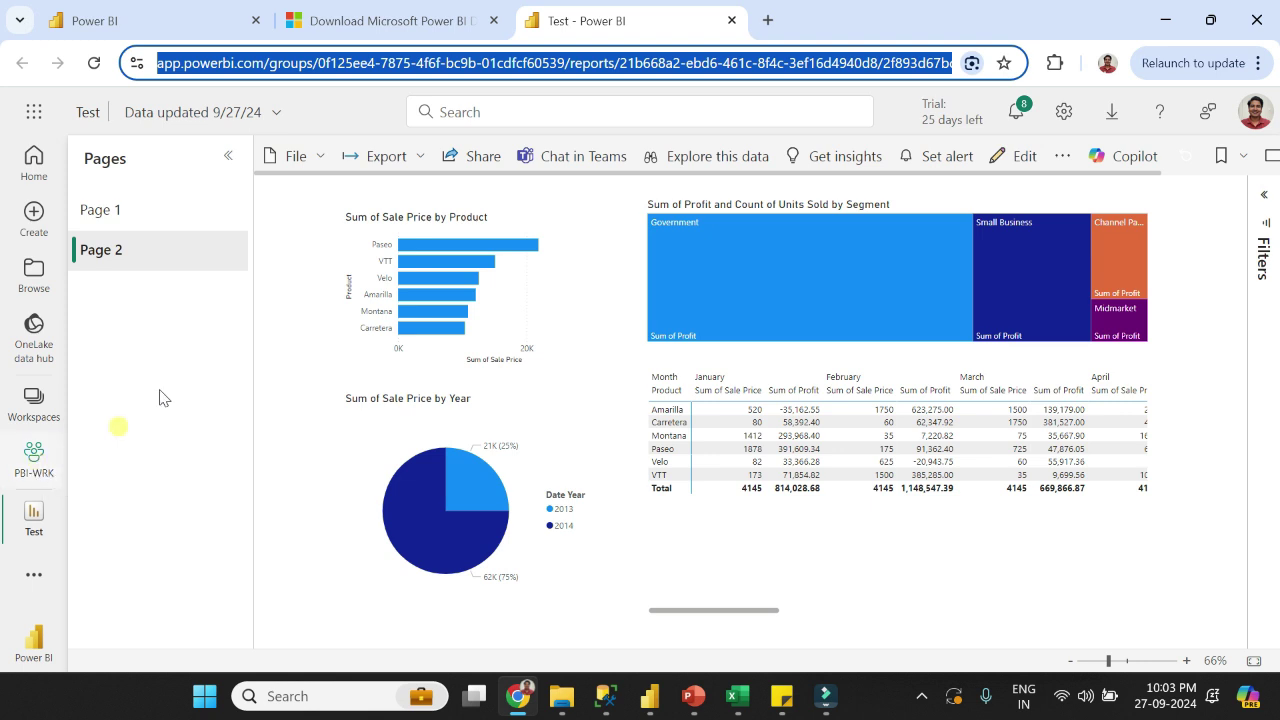
# - Switch from the published Test report back to the Types Power BI? slide
pyautogui.hotkey('alt', 'Tab')
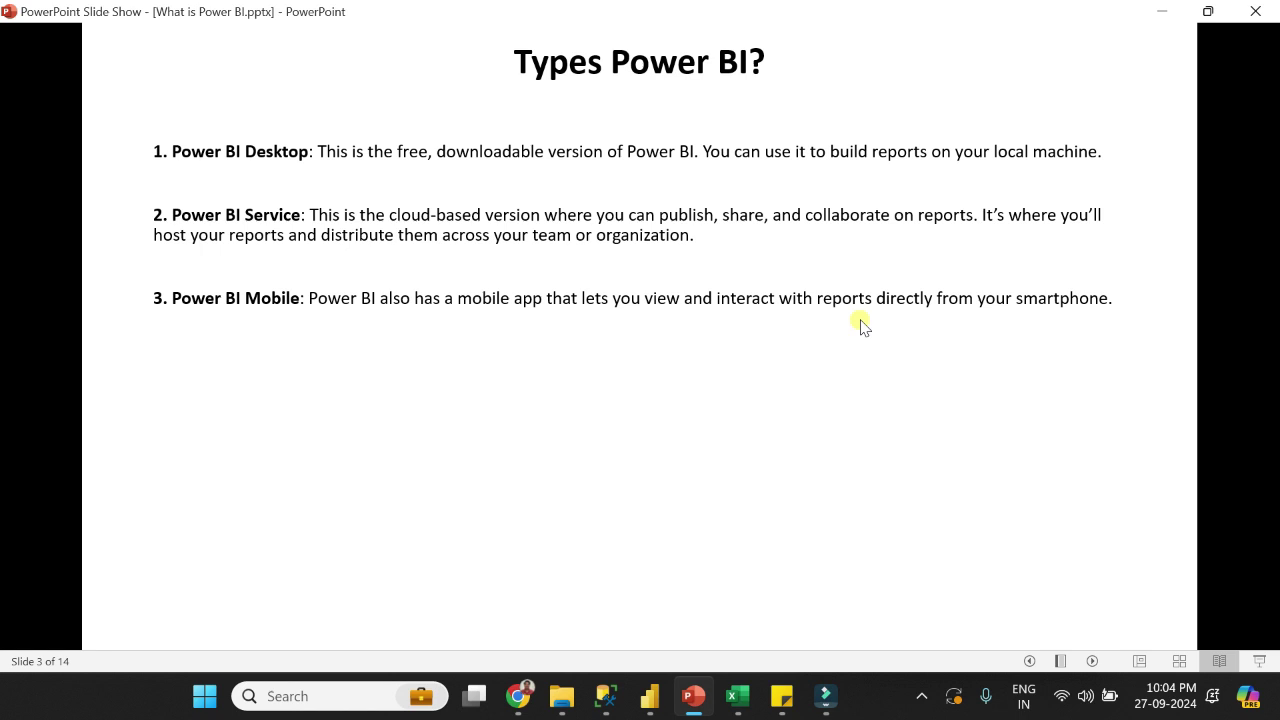
# - Advance to the Data Connections slide, then dismiss Power BI Desktop's publish success message
pyautogui.press('Right')
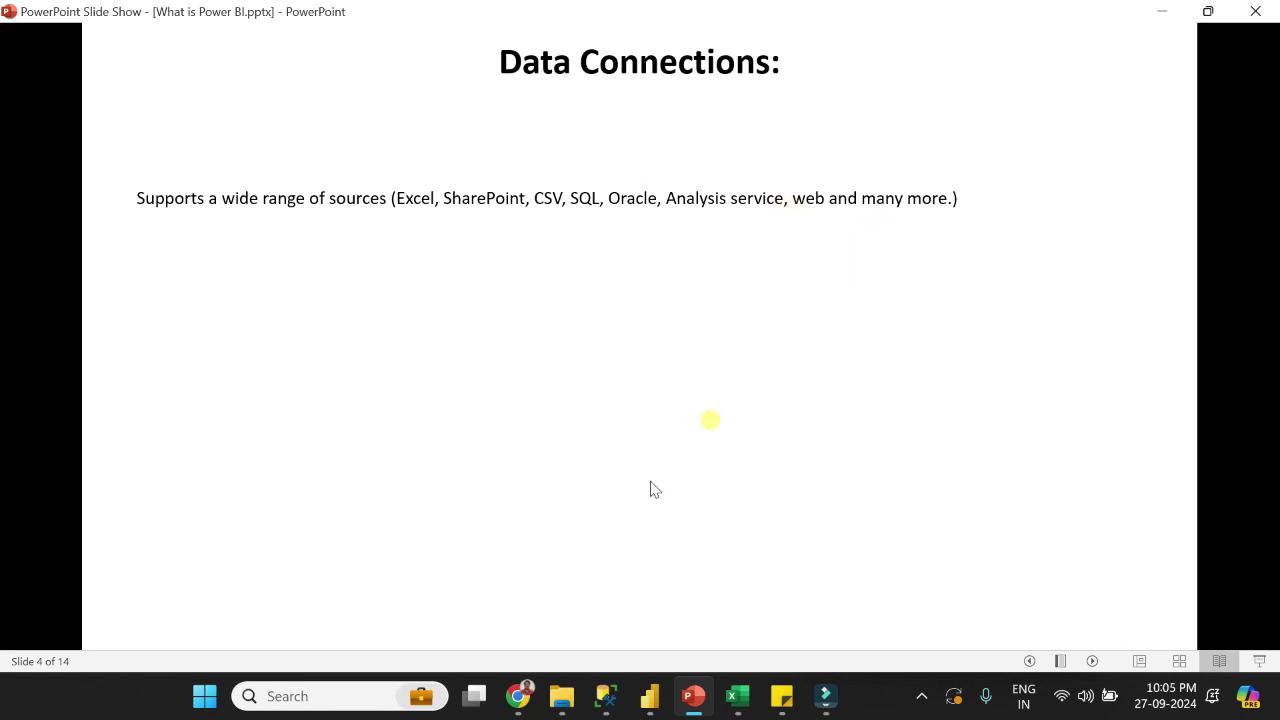
pyautogui.moveTo(658, 706)
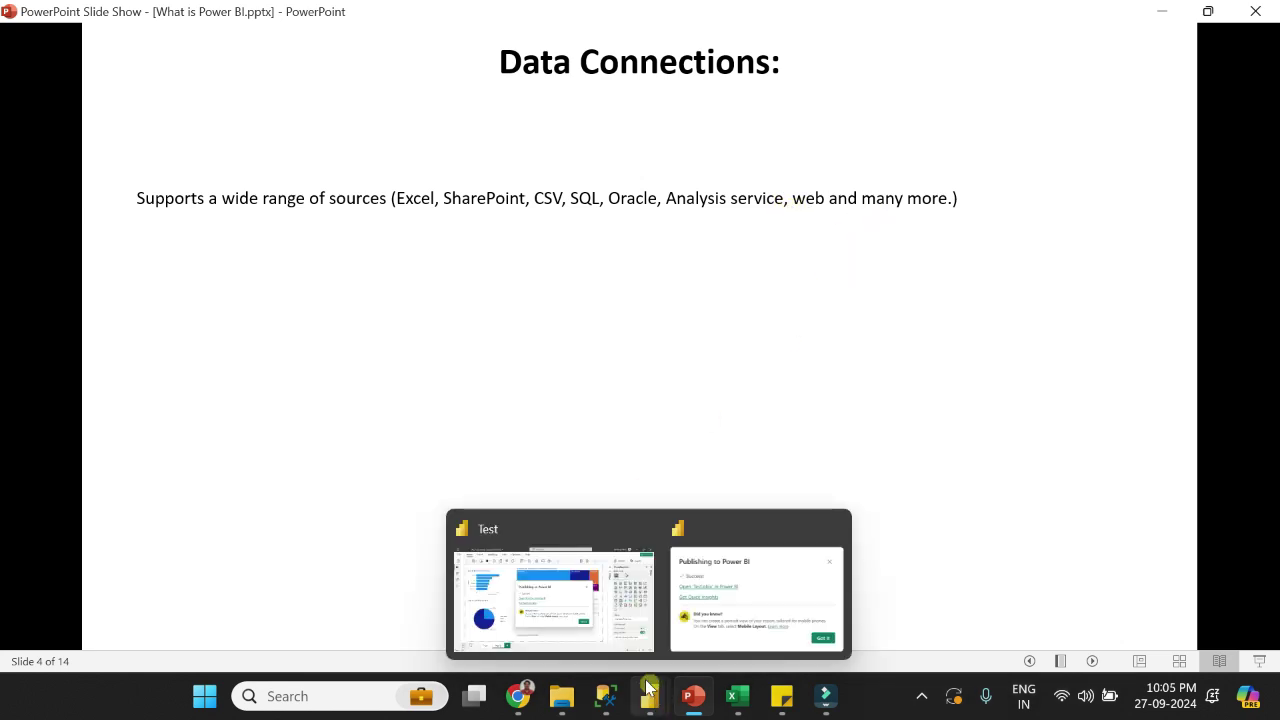
pyautogui.click(600, 640)
pyautogui.click(828, 480)
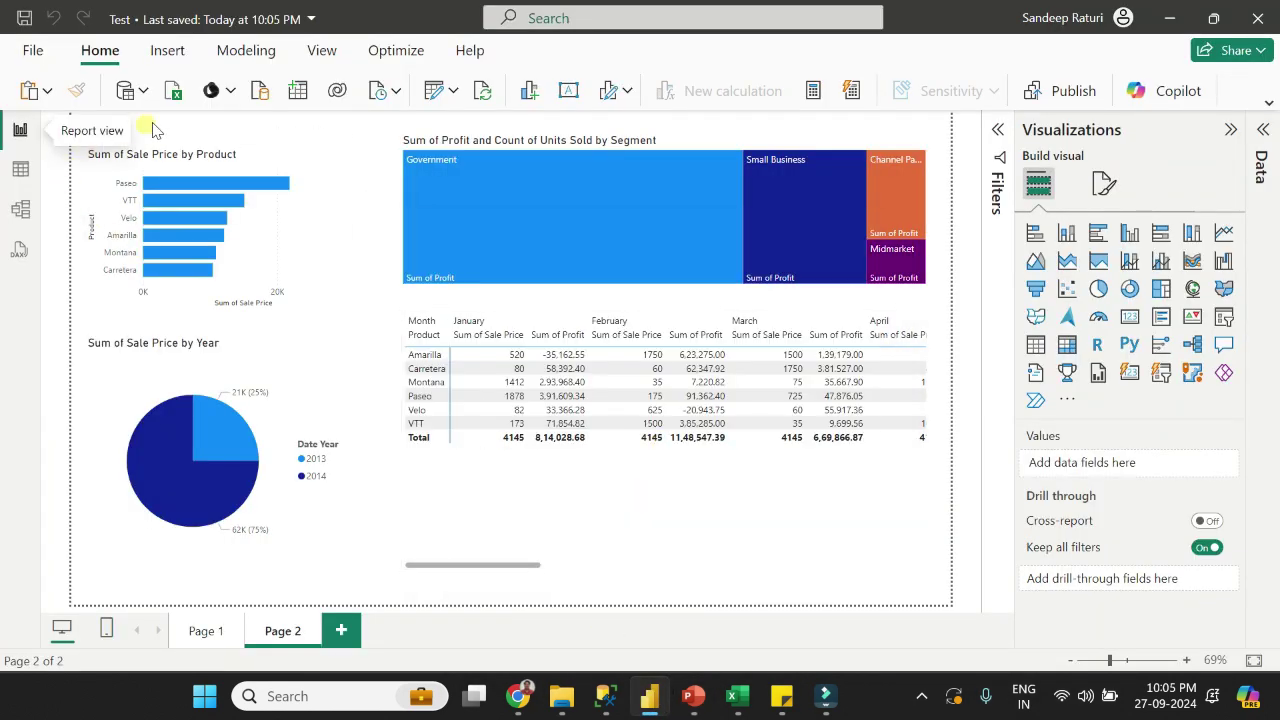
# - Open the Get Data dialog from Get data > More... to list every connector, such as SQL Server, Oracle and MySQL
pyautogui.click(141, 91)
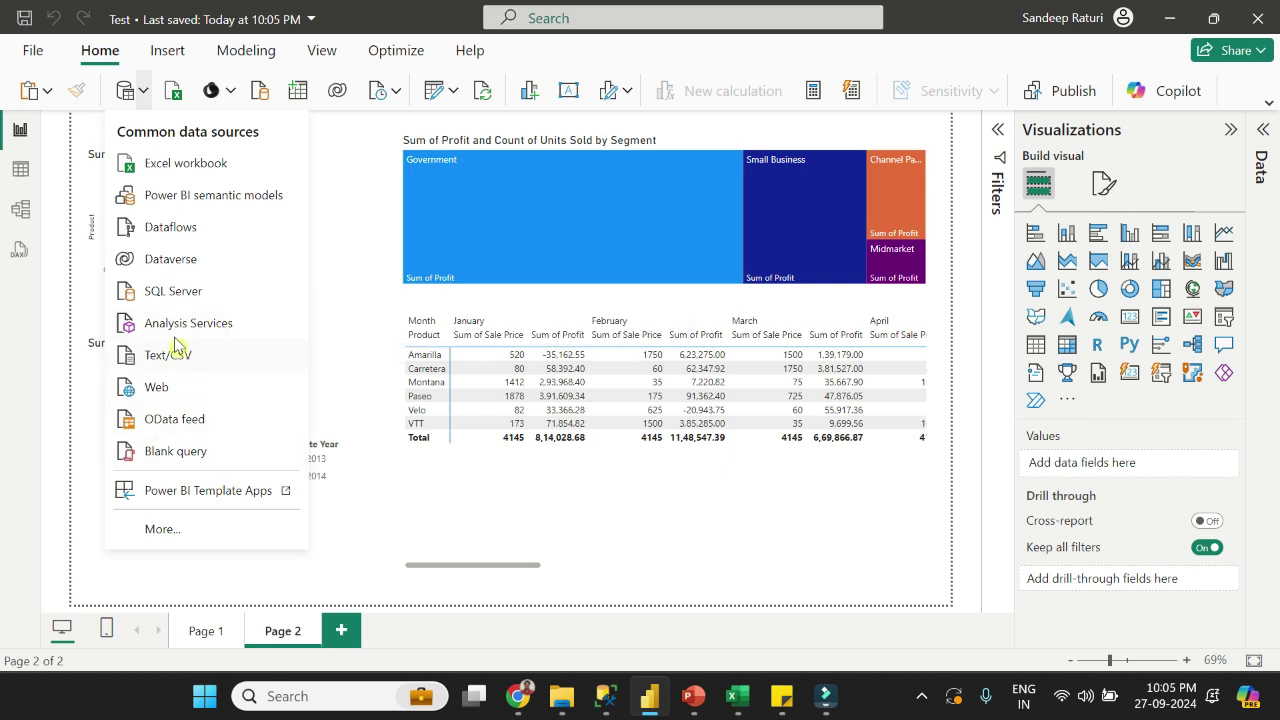
pyautogui.click(160, 529)
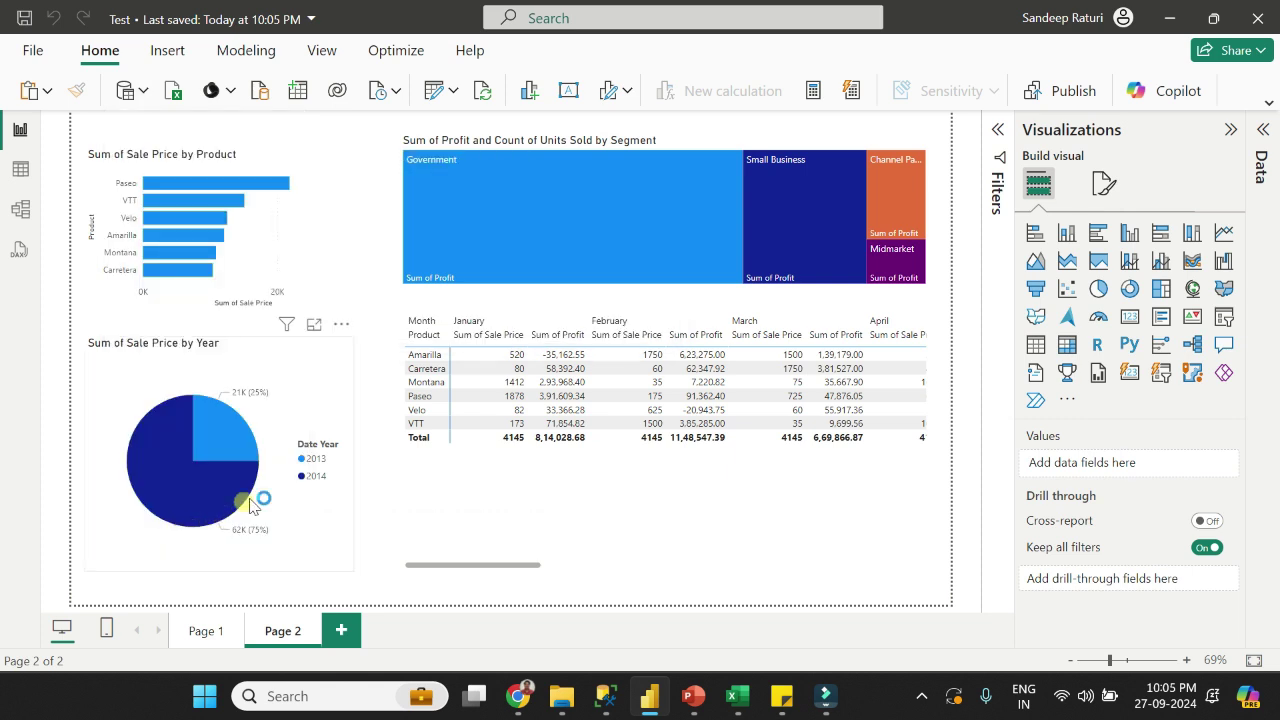
pyautogui.scroll(-12, 780, 414)
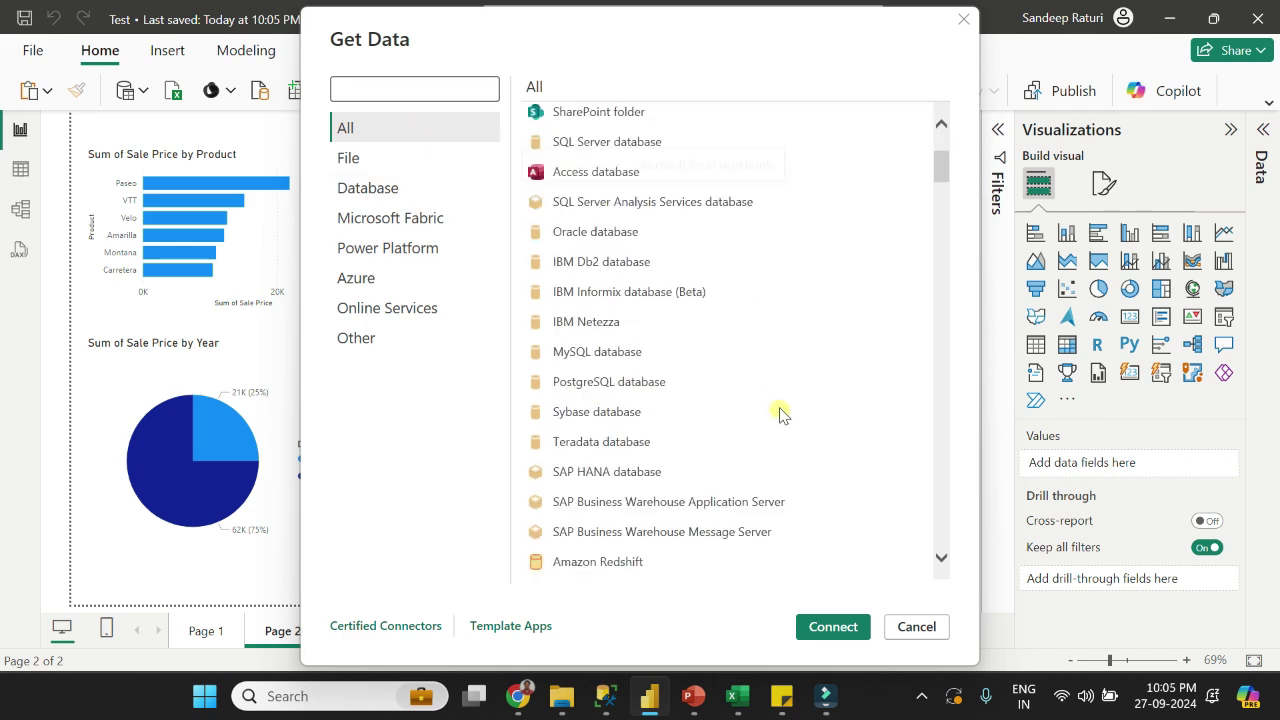
# - Filter the Get Data list to File, then Database, then Microsoft Fabric connectors like Lakehouses and Warehouses
pyautogui.moveTo(951, 249); pyautogui.dragTo(905, 112)
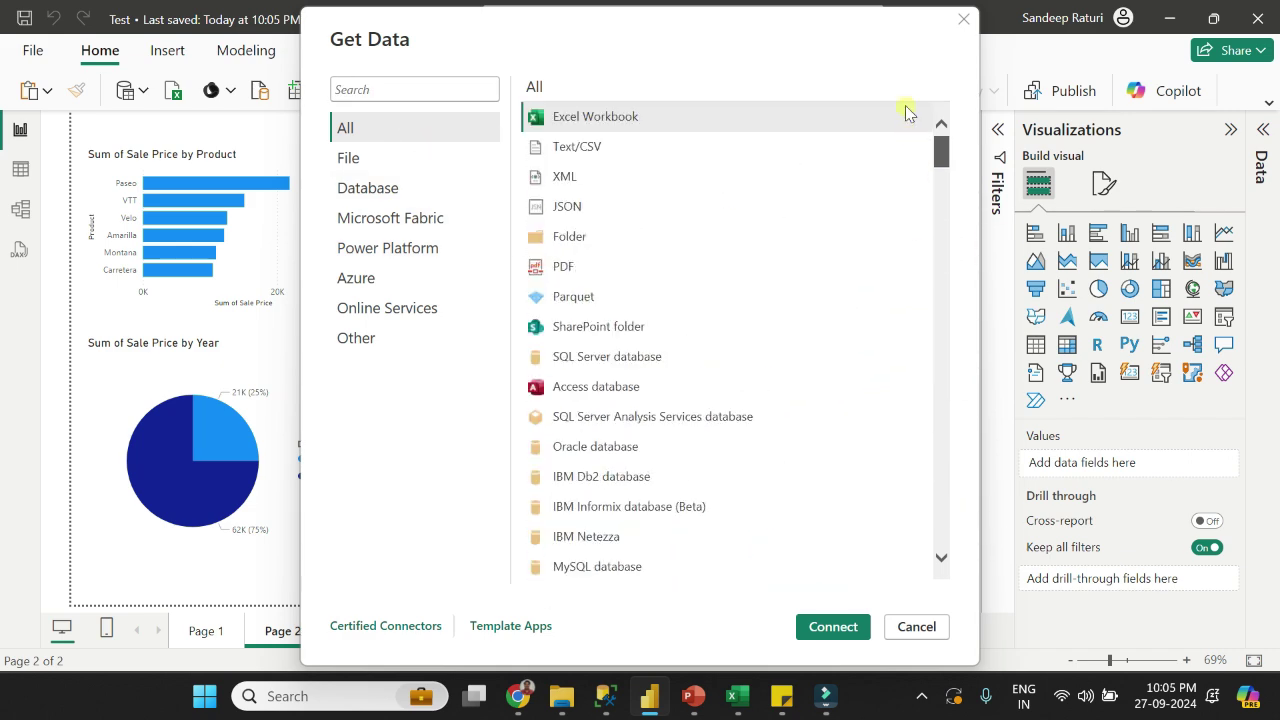
pyautogui.click(366, 166)
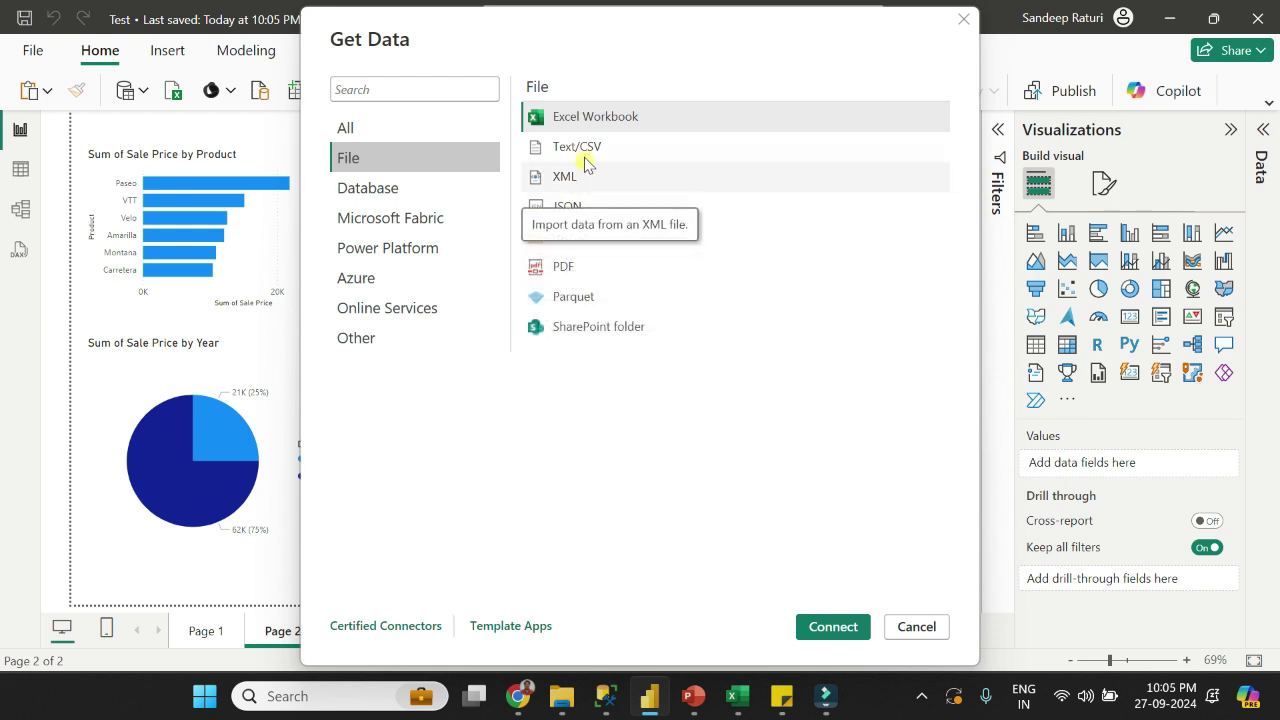
pyautogui.click(398, 190)
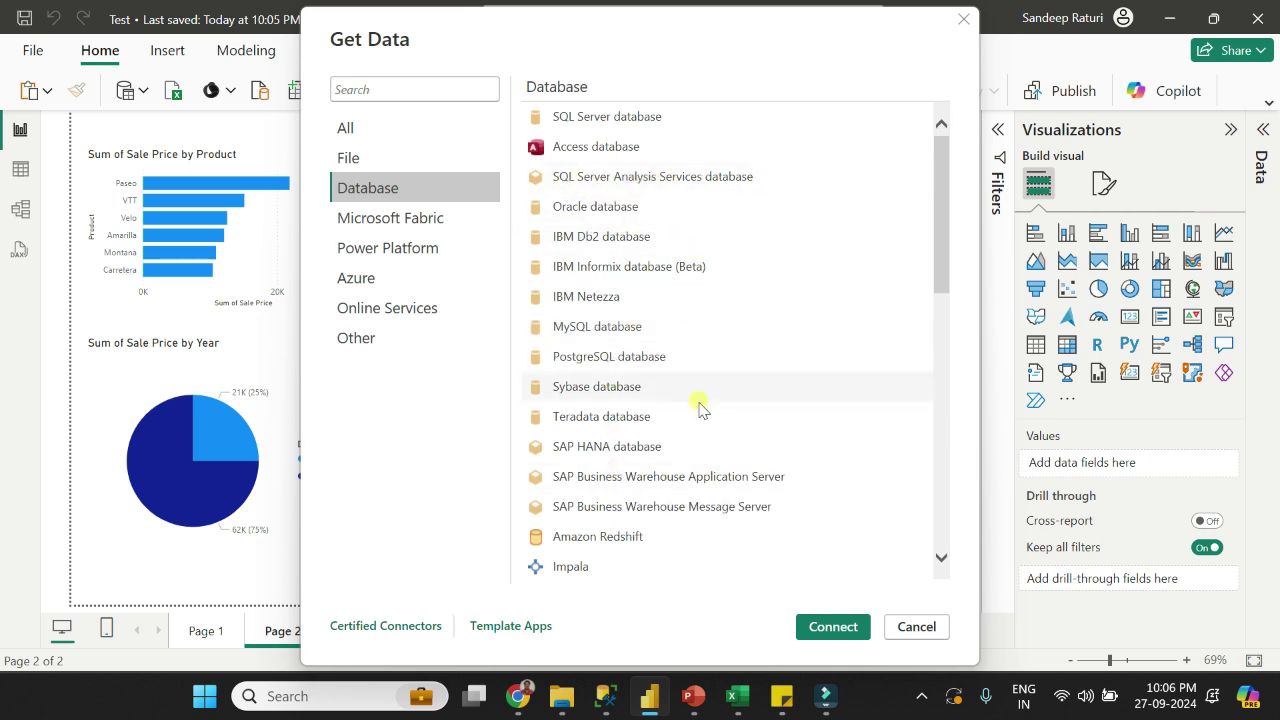
pyautogui.scroll(-10, 700, 405)
pyautogui.click(400, 222)
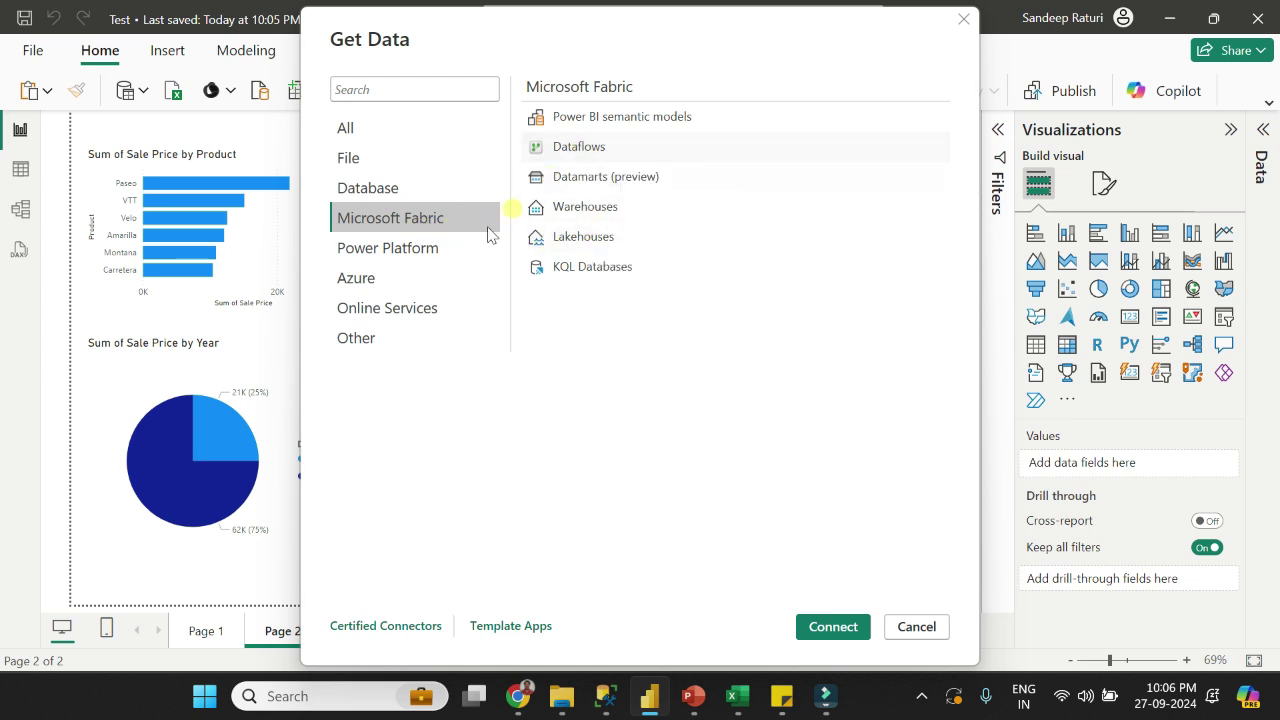
# - Browse the Power Platform, Azure and Online Services connector lists in Get Data
pyautogui.click(389, 252)
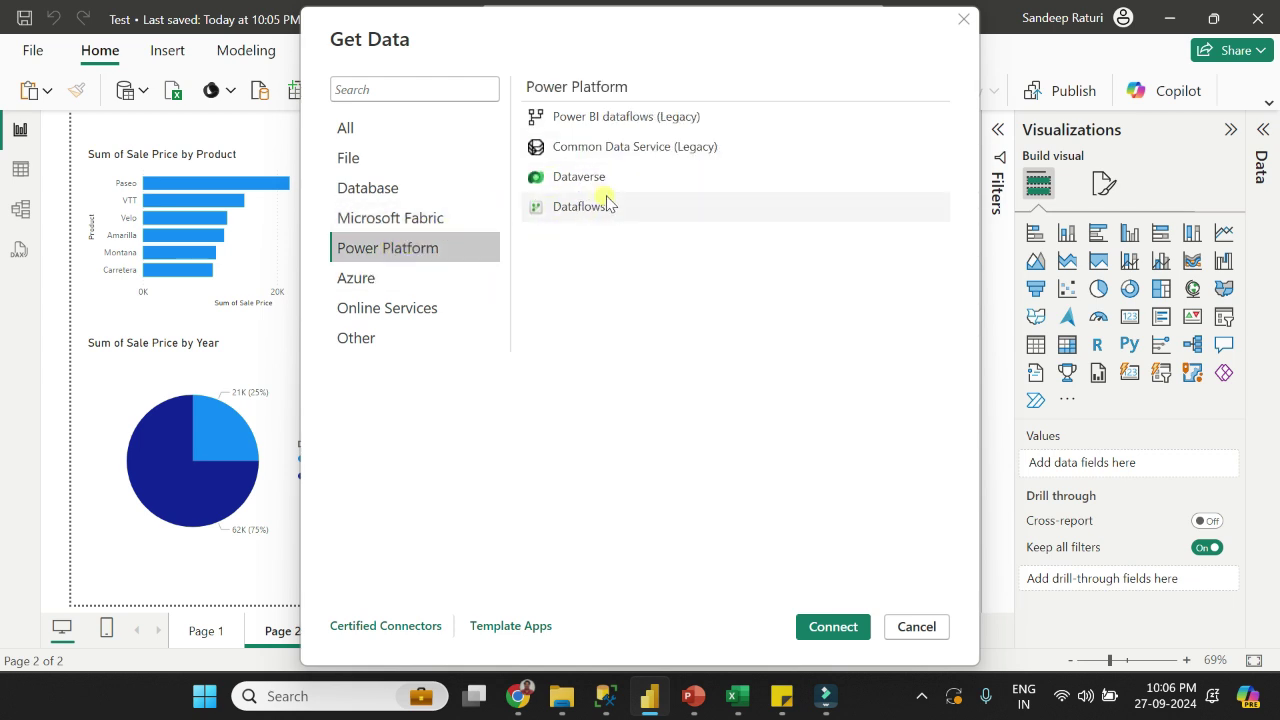
pyautogui.click(388, 272)
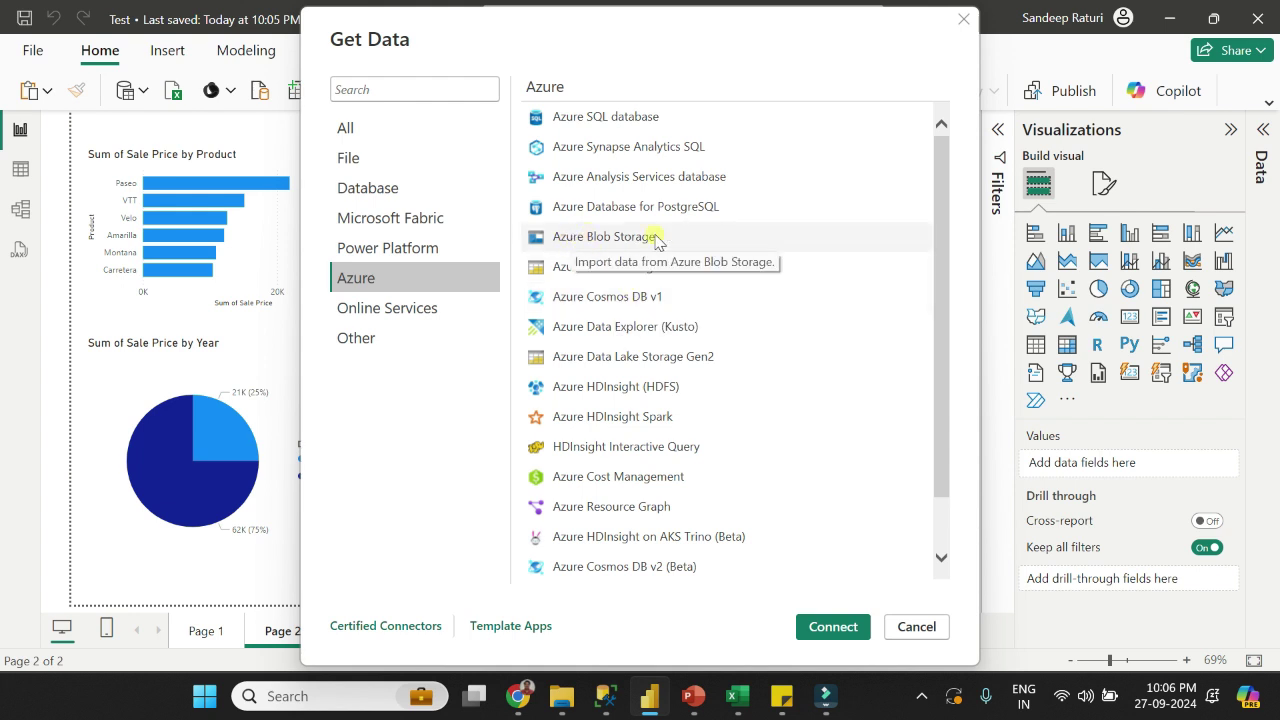
pyautogui.scroll(-1, 630, 400)
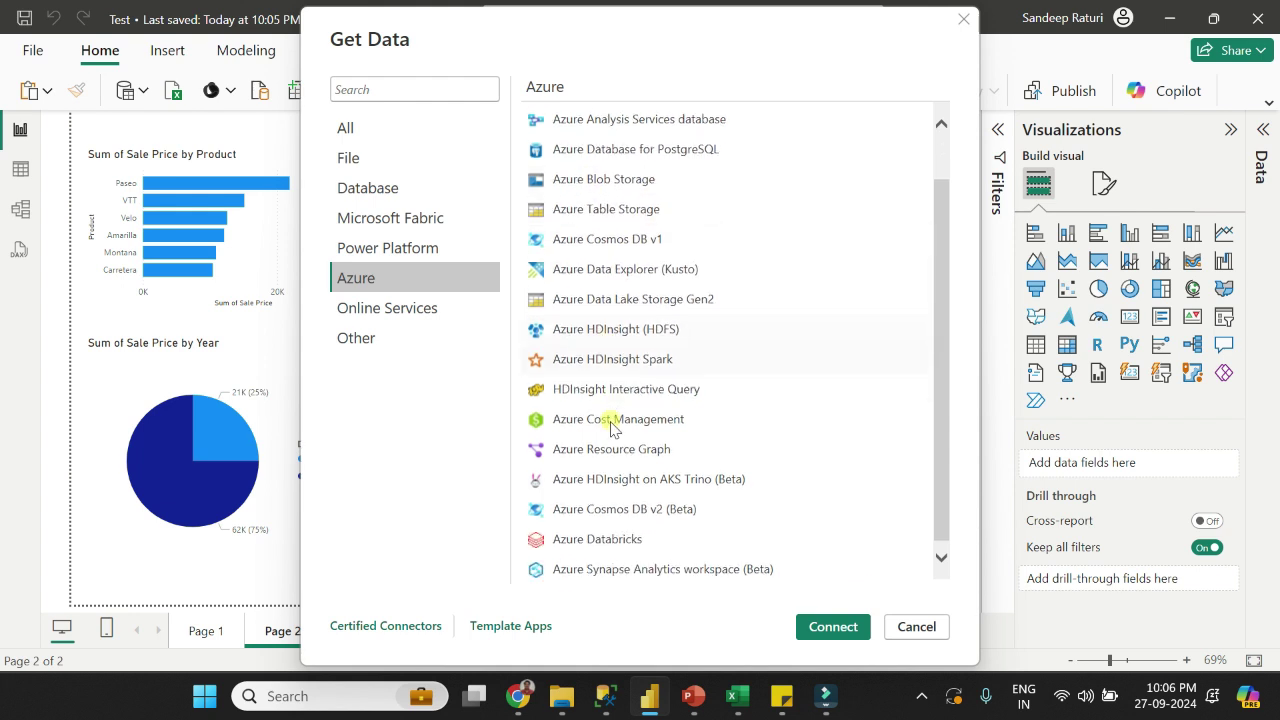
pyautogui.click(392, 310)
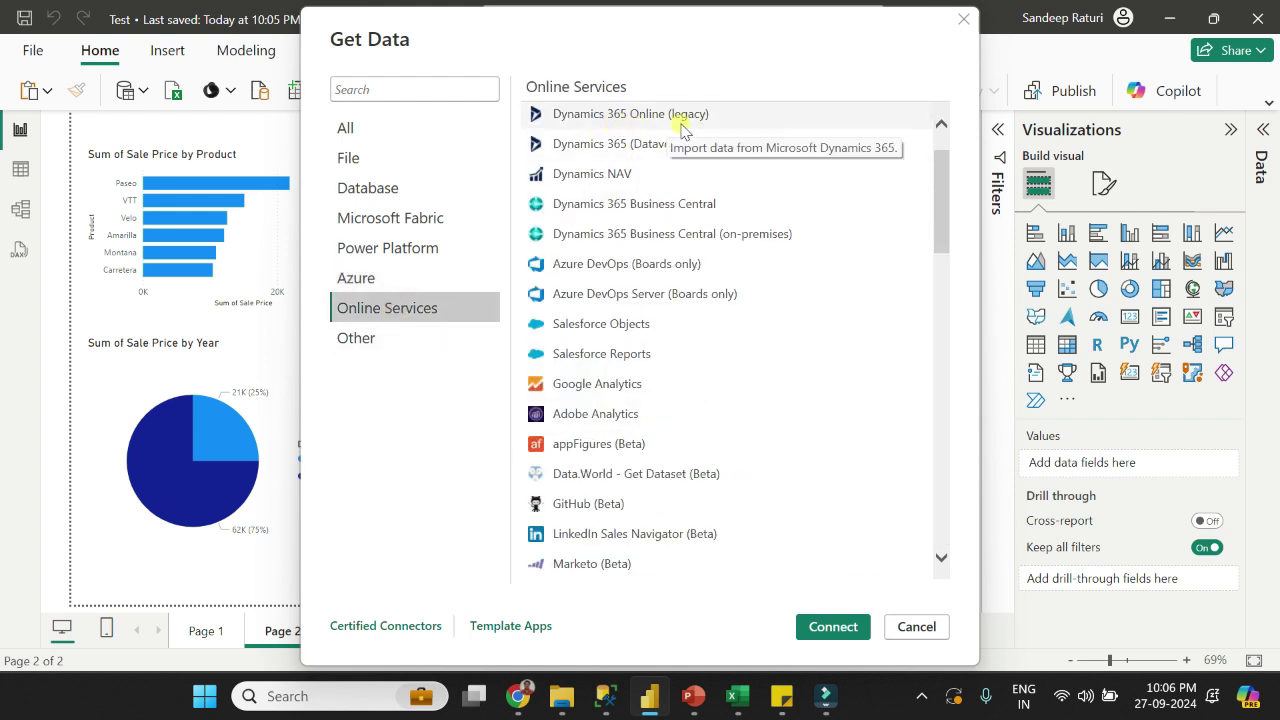
pyautogui.scroll(-1, 630, 492)
pyautogui.scroll(-15, 630, 492)
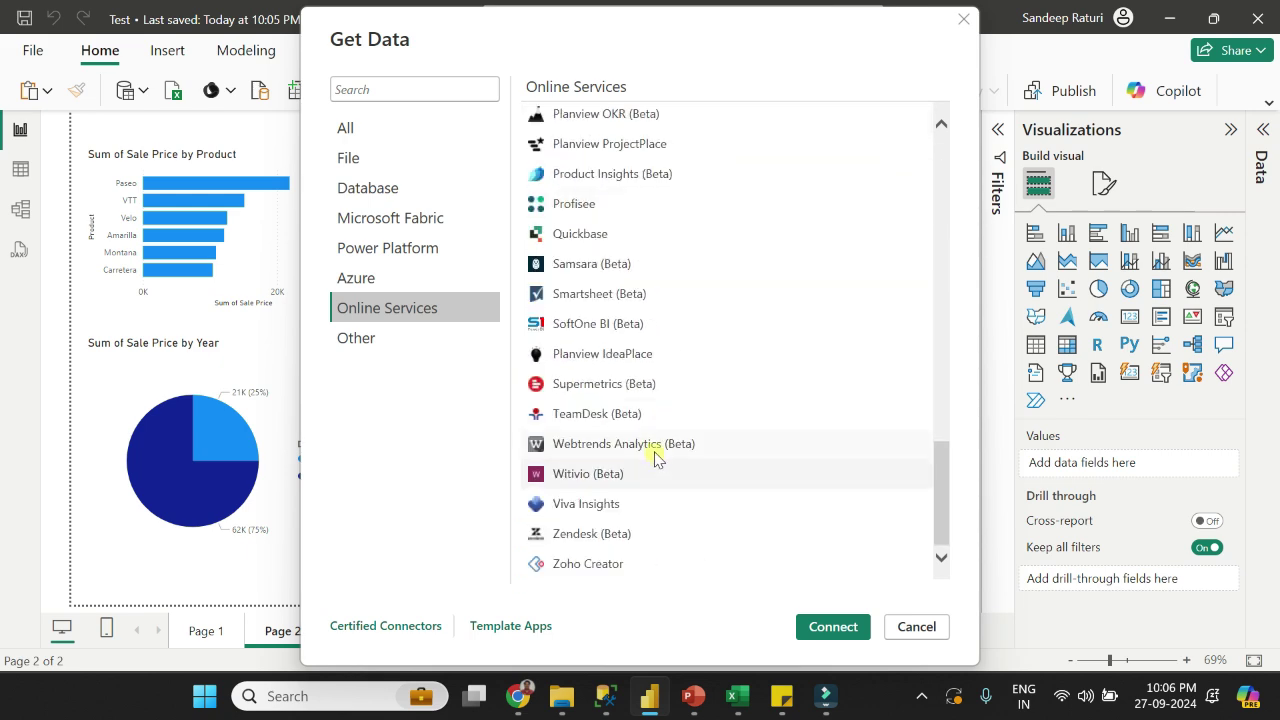
pyautogui.scroll(6, 655, 450)
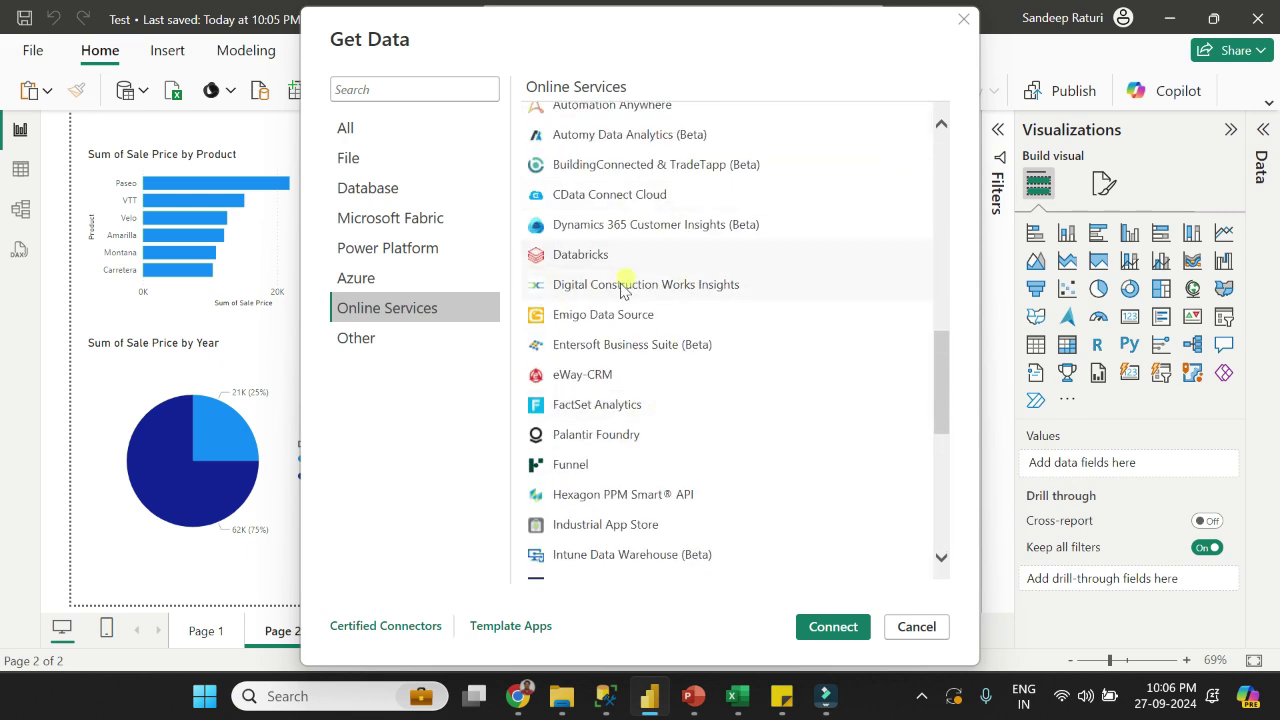
# - Look through the Other connectors, then cancel Get Data to return to the Test report's Page 2
pyautogui.click(356, 338)
pyautogui.scroll(5, 686, 238)
pyautogui.scroll(4, 686, 238)
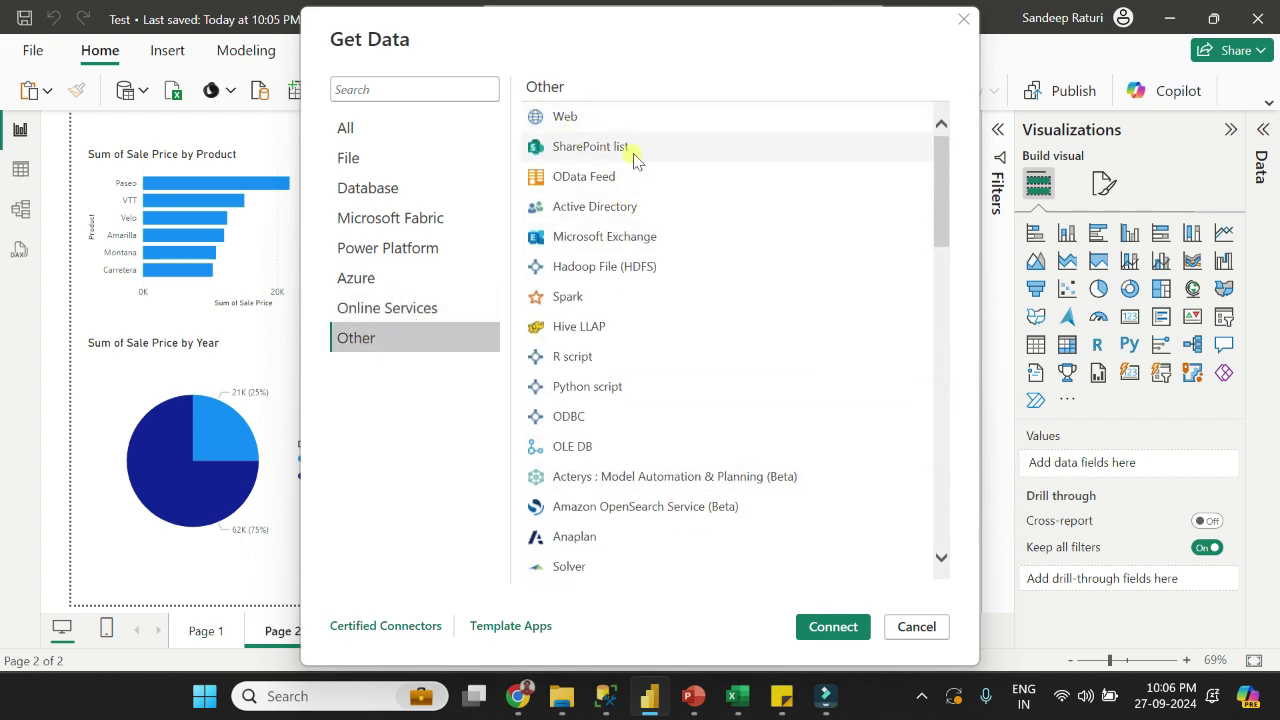
pyautogui.scroll(-3, 688, 452)
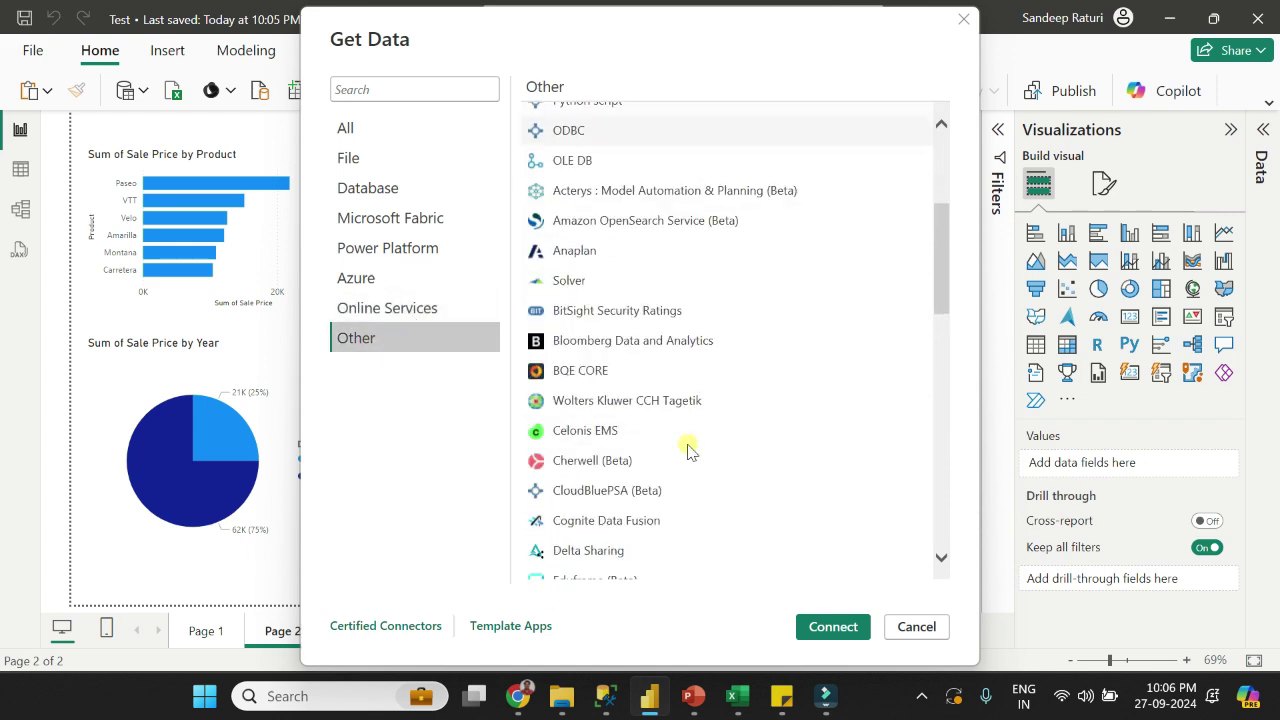
pyautogui.scroll(-4, 690, 450)
pyautogui.click(916, 626)
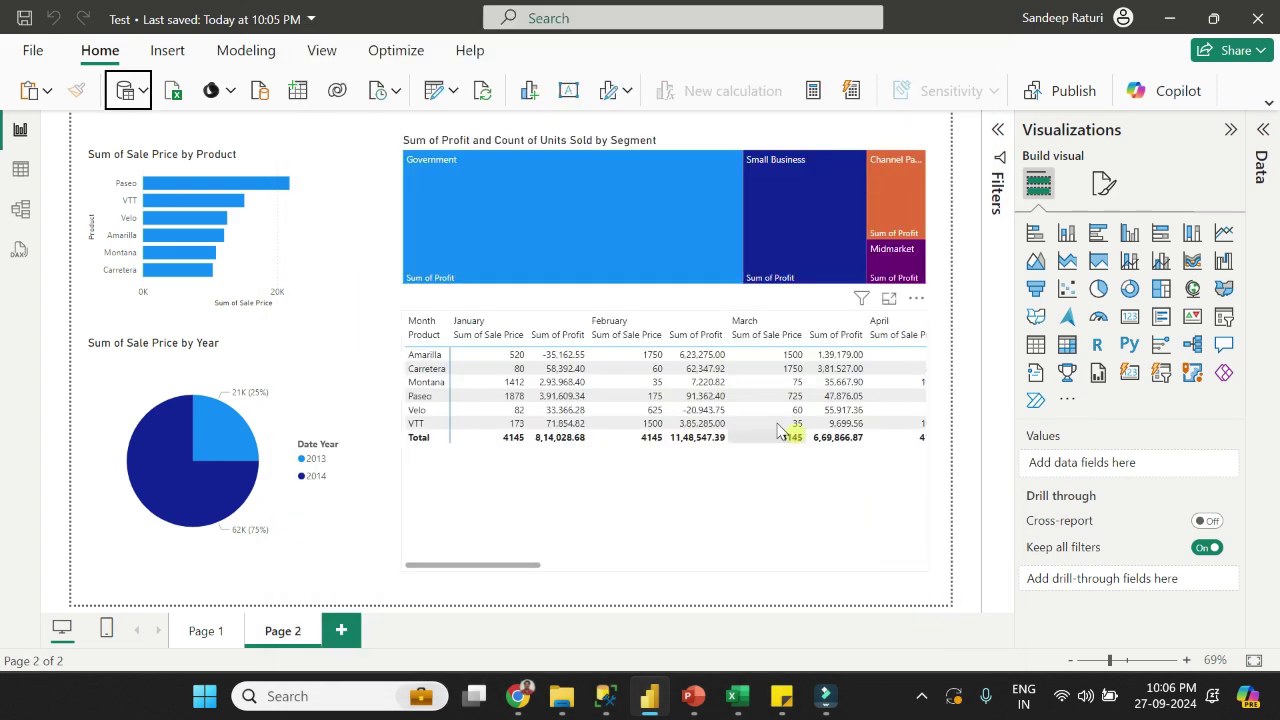